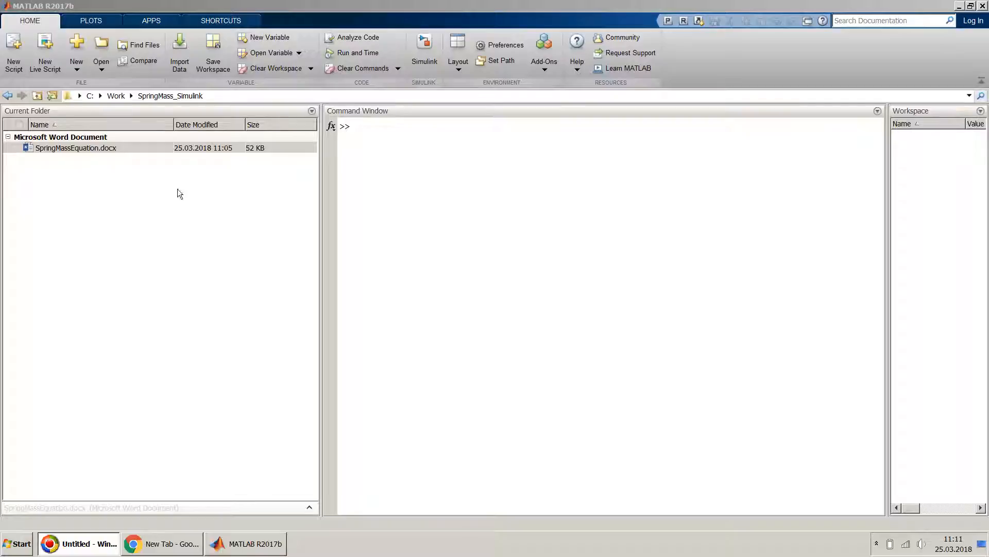
# Open SpringMassEquation.docx outside MATLAB to show the spring-mass diagram and its equation.
pyautogui.click(122, 149)
pyautogui.rightClick(121, 149)
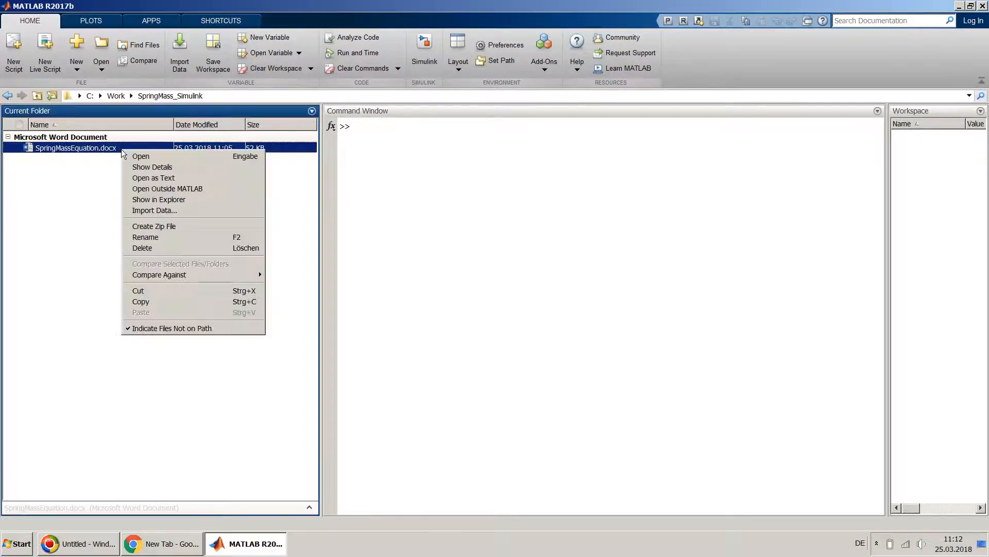
pyautogui.click(170, 189)
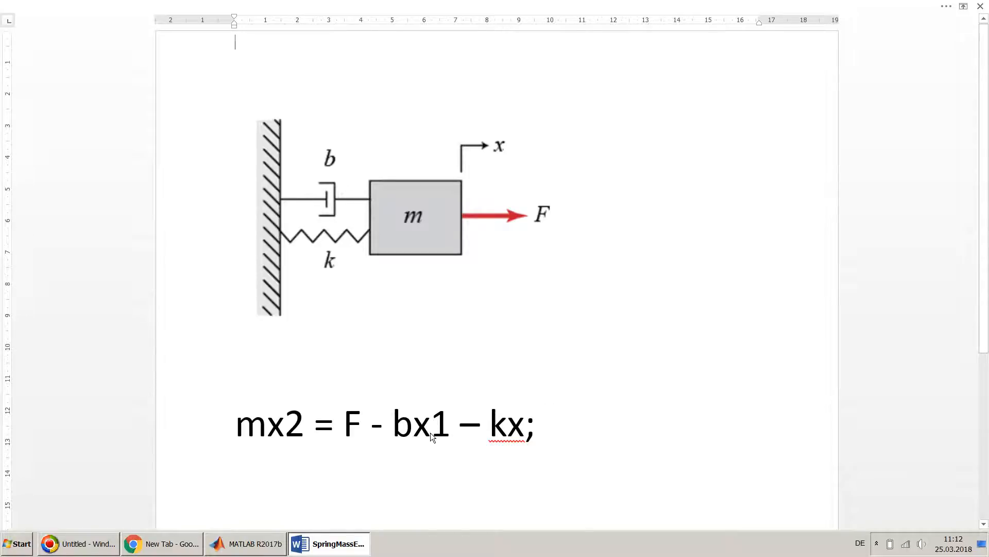
# Switch back to MATLAB and create a new blank Simulink model.
pyautogui.click(256, 543)
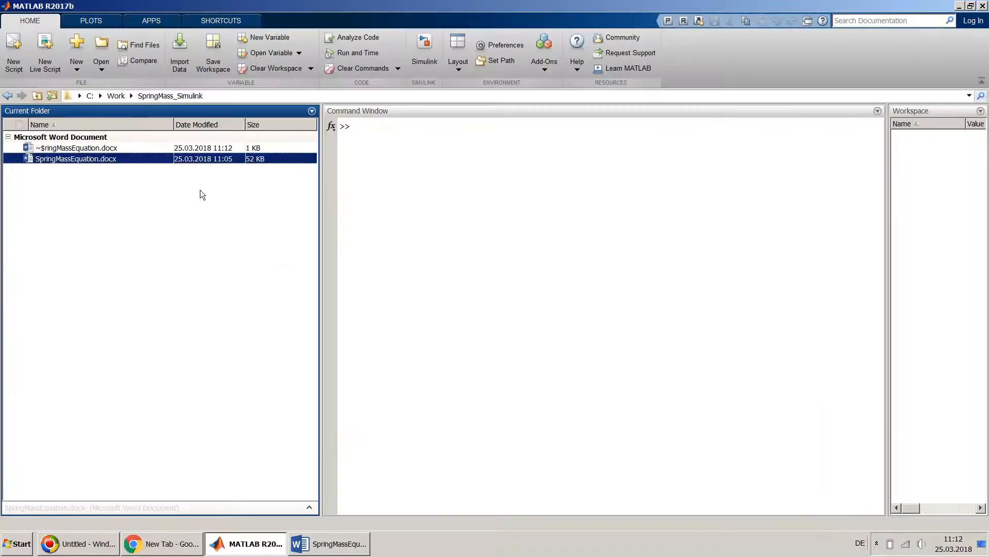
pyautogui.click(405, 223)
pyautogui.click(68, 70)
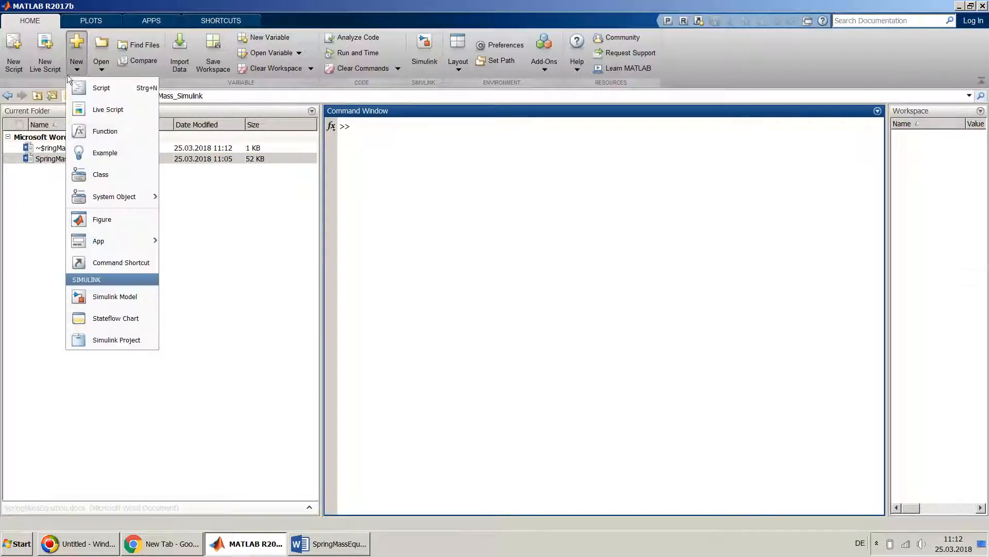
pyautogui.click(106, 286)
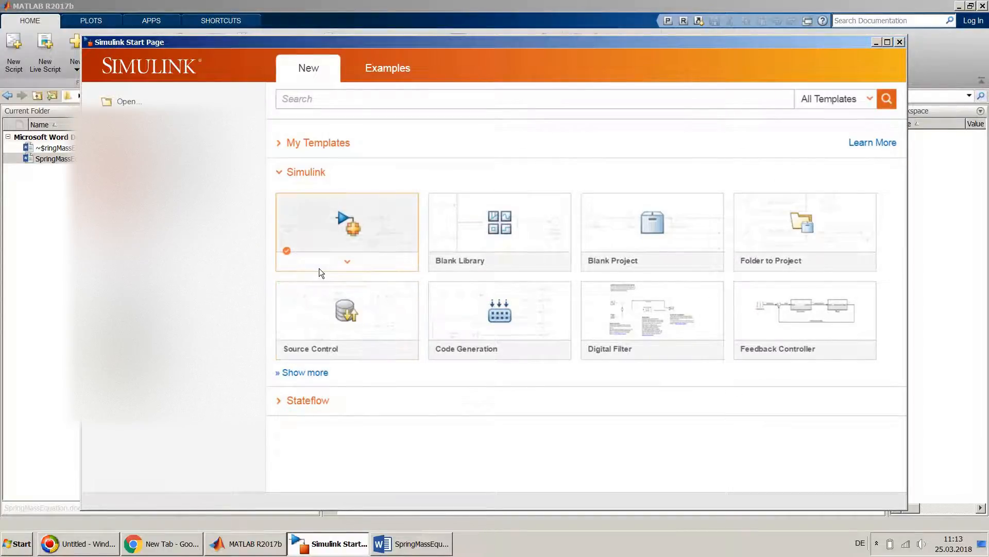
pyautogui.click(351, 223)
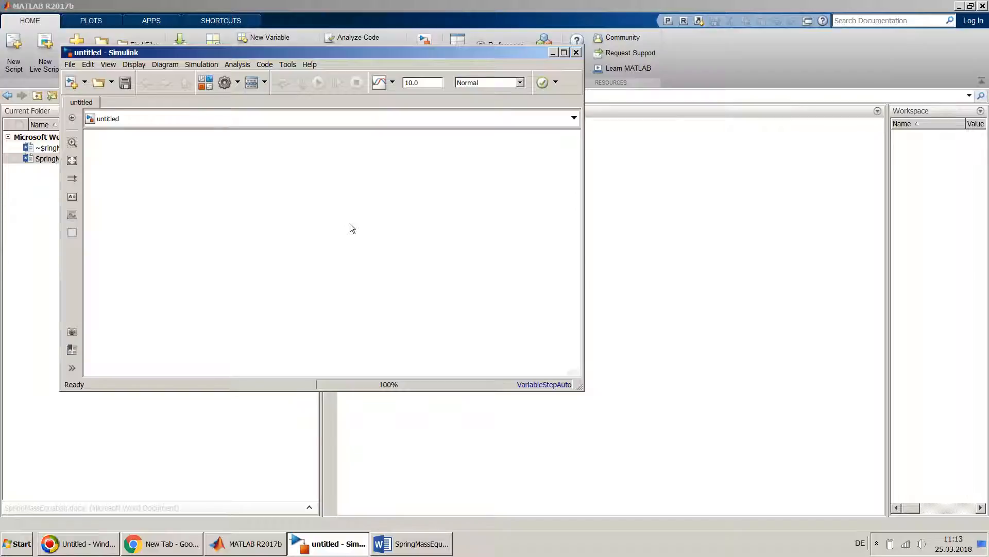
# Bring the Word document up behind the Simulink model window and move the model so the equation stays readable.
pyautogui.moveTo(429, 51); pyautogui.dragTo(626, 110)
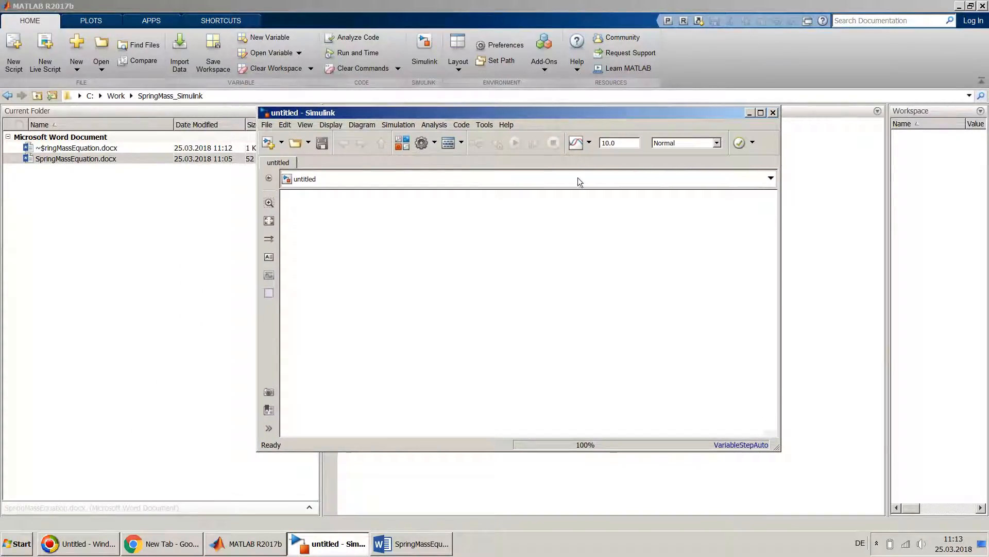
pyautogui.click(411, 544)
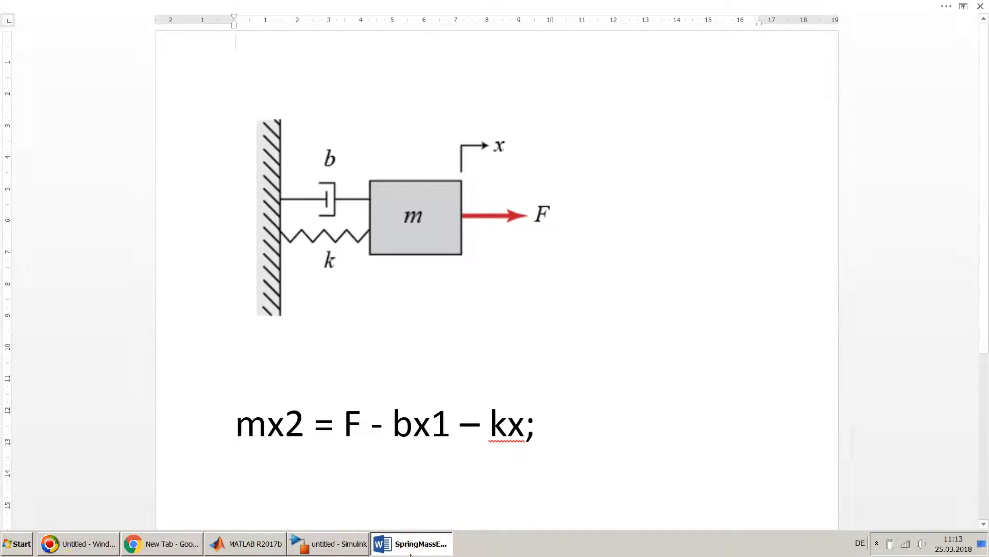
pyautogui.click(353, 546)
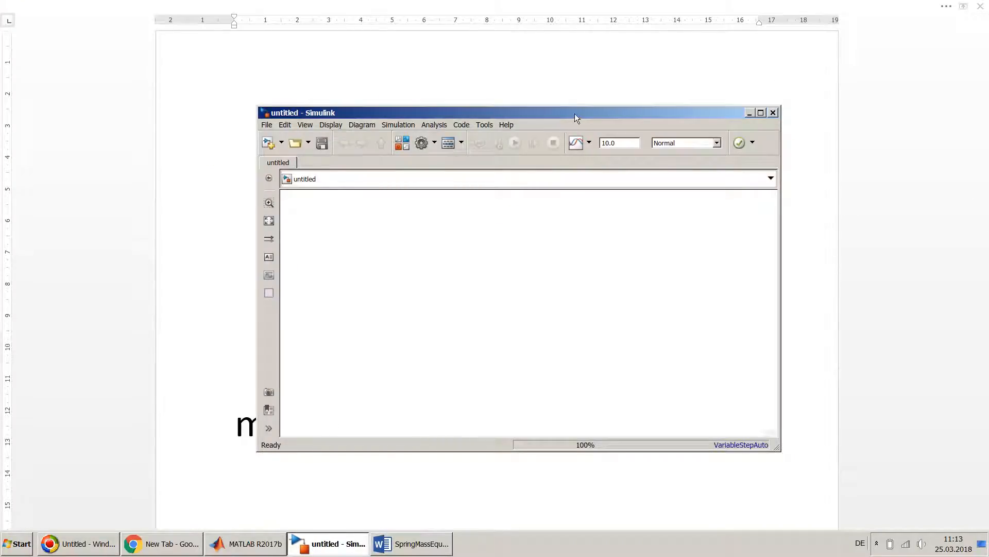
pyautogui.moveTo(575, 114); pyautogui.dragTo(703, 37)
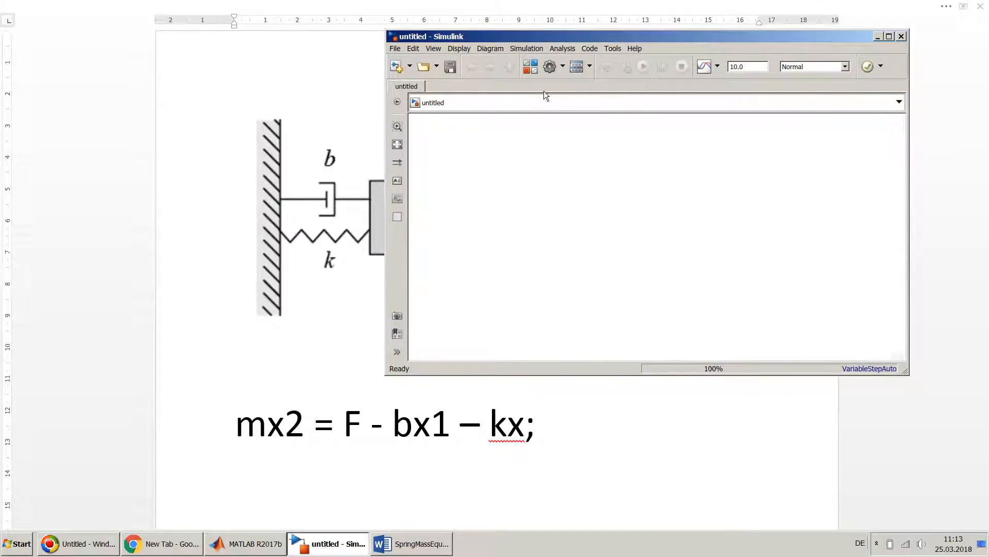
# Open the Simulink Library Browser, shrink it, and arrange it beside the model window above the equation.
pyautogui.click(534, 71)
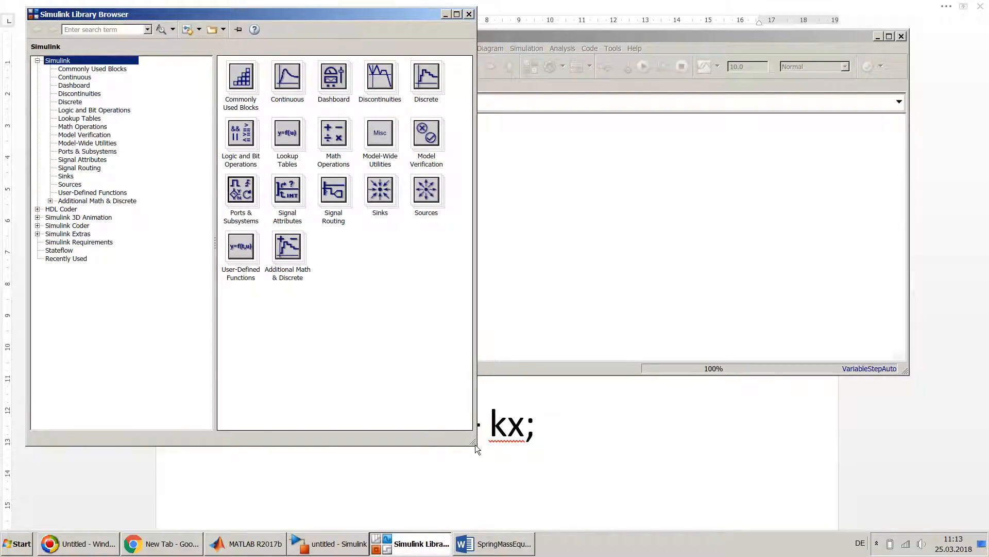
pyautogui.moveTo(475, 444); pyautogui.dragTo(418, 370)
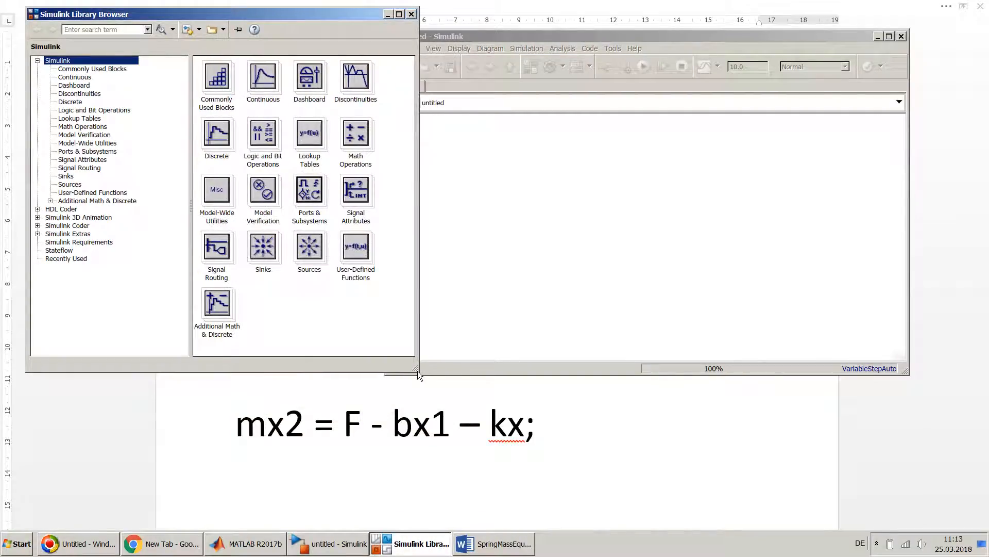
pyautogui.moveTo(590, 39); pyautogui.dragTo(637, 53)
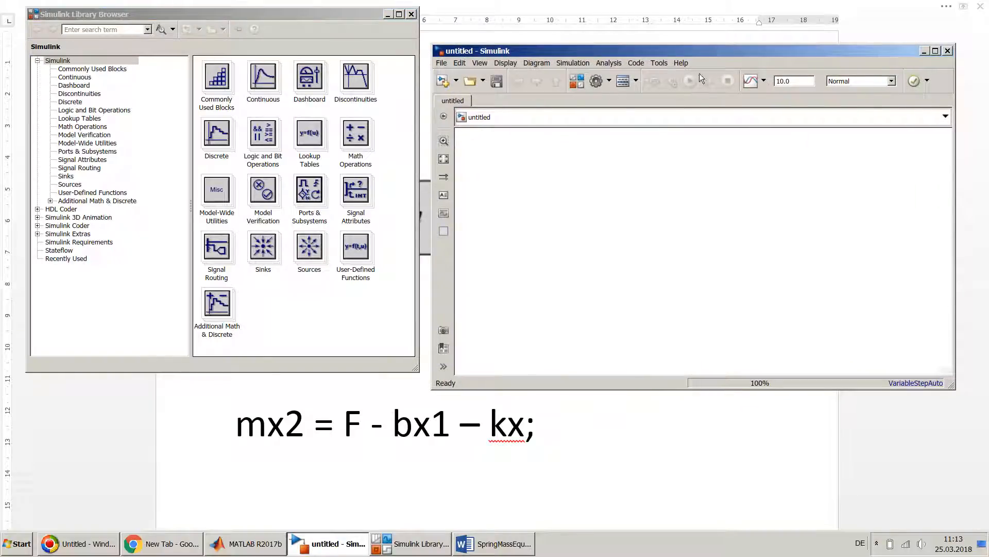
pyautogui.moveTo(712, 50); pyautogui.dragTo(715, 44)
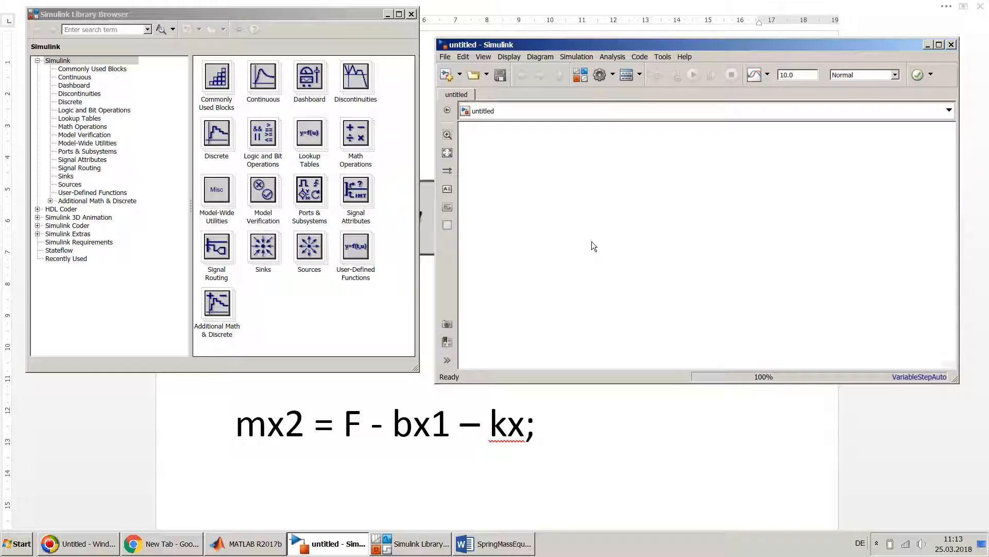
# Add two Integrator blocks from Commonly Used Blocks side by side in the model and shift the first slightly toward the second.
pyautogui.click(118, 69)
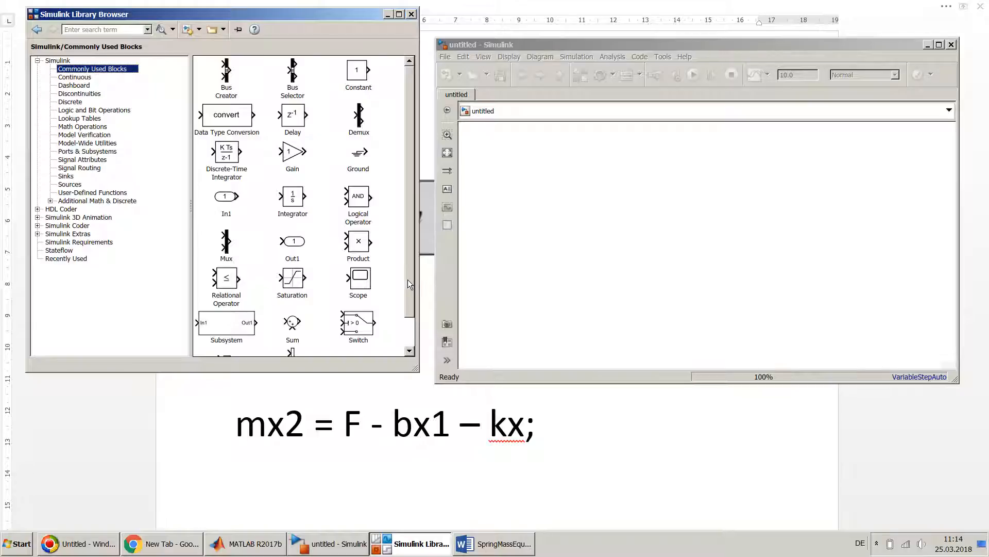
pyautogui.moveTo(408, 280); pyautogui.dragTo(407, 302)
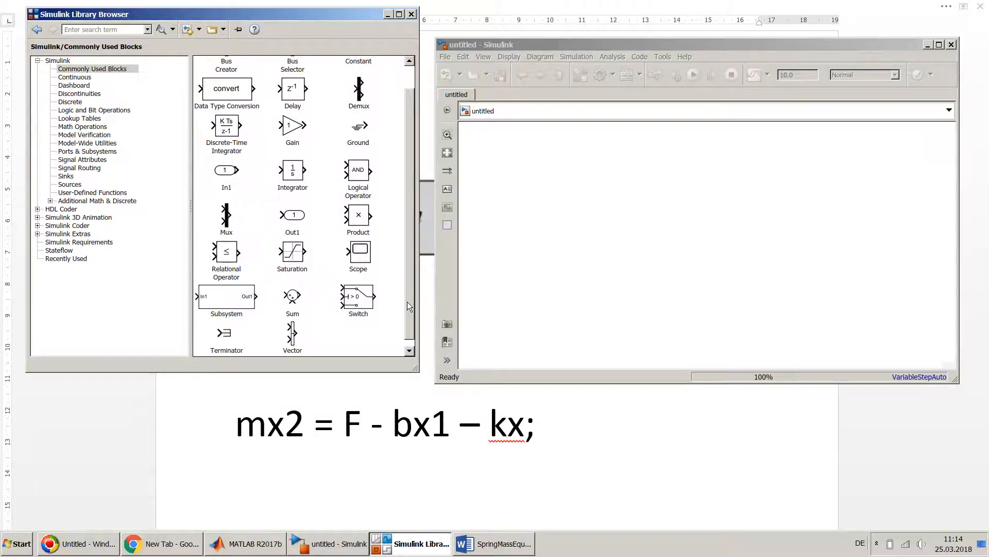
pyautogui.click(298, 179)
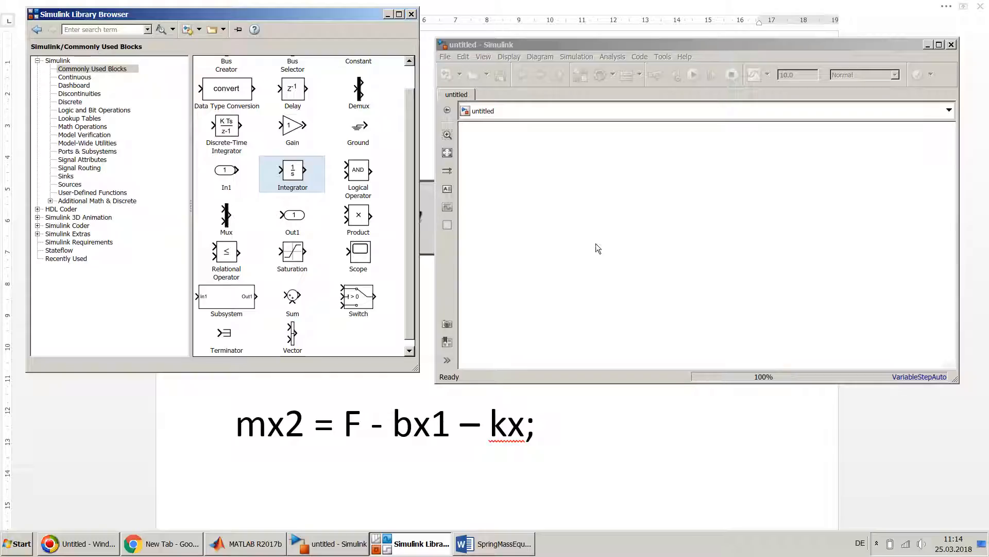
pyautogui.moveTo(595, 243); pyautogui.dragTo(595, 243)
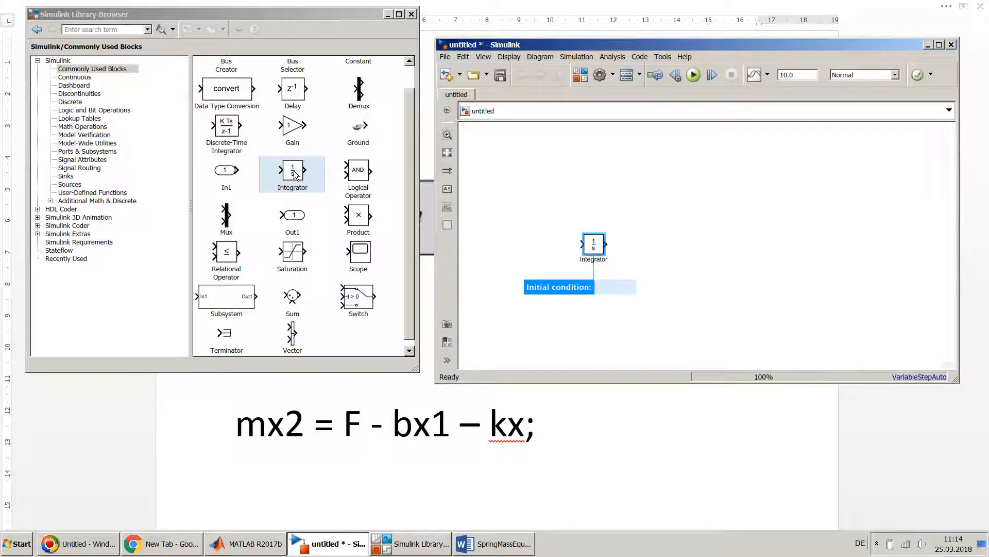
pyautogui.moveTo(294, 172); pyautogui.dragTo(712, 249)
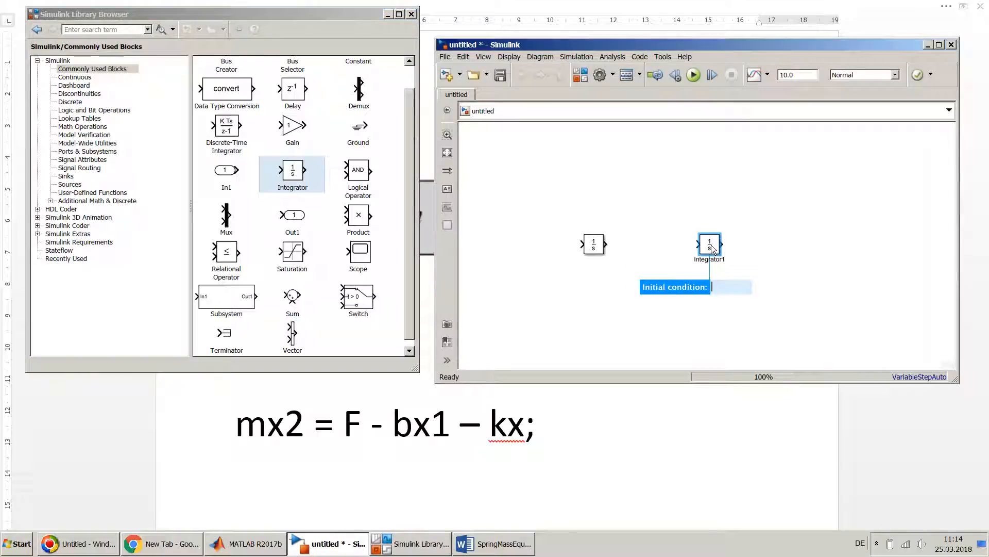
pyautogui.click(597, 241)
pyautogui.moveTo(597, 242); pyautogui.dragTo(614, 242)
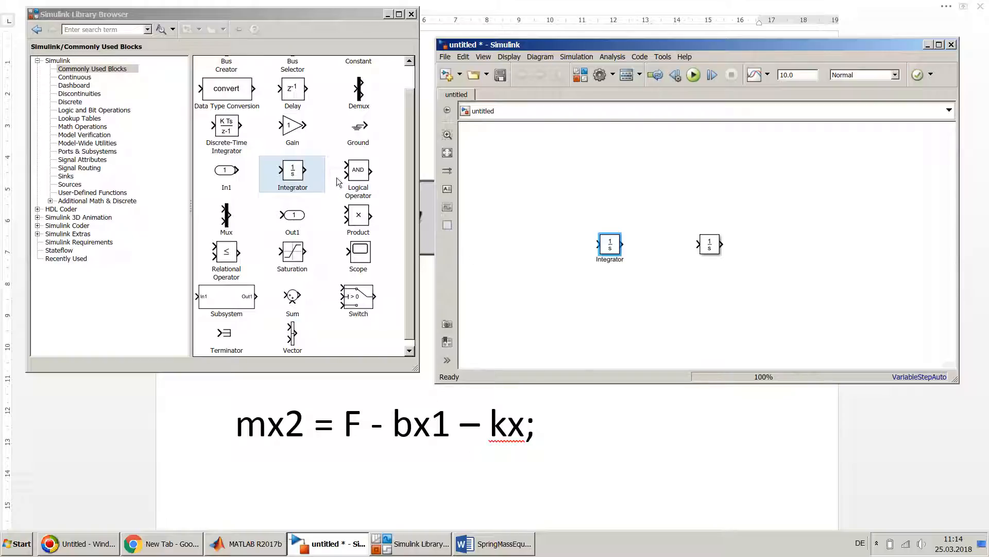
# Add a Sum block before the integrators, give it a rectangular icon shape and the signs +--, and enlarge it vertically.
pyautogui.moveTo(293, 295); pyautogui.dragTo(512, 196)
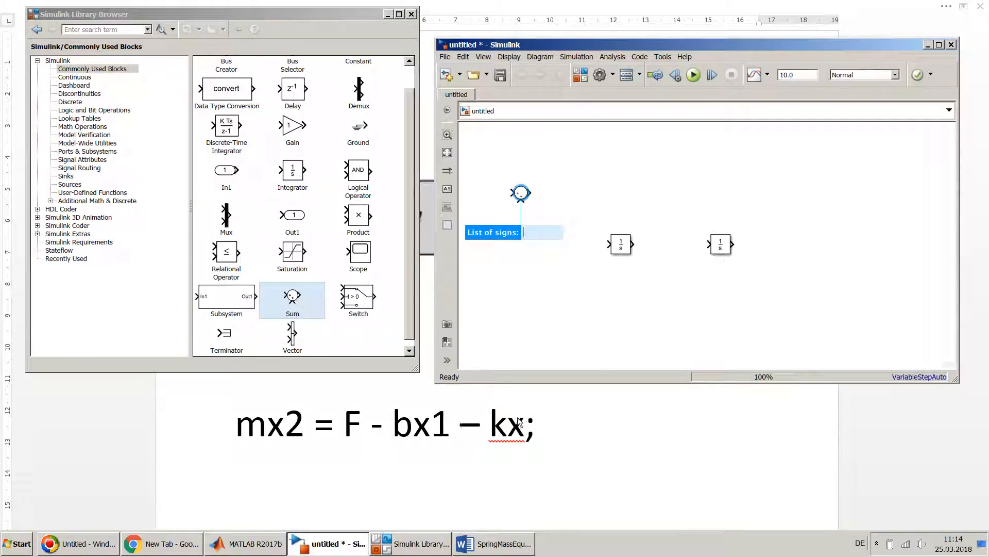
pyautogui.doubleClick(522, 194)
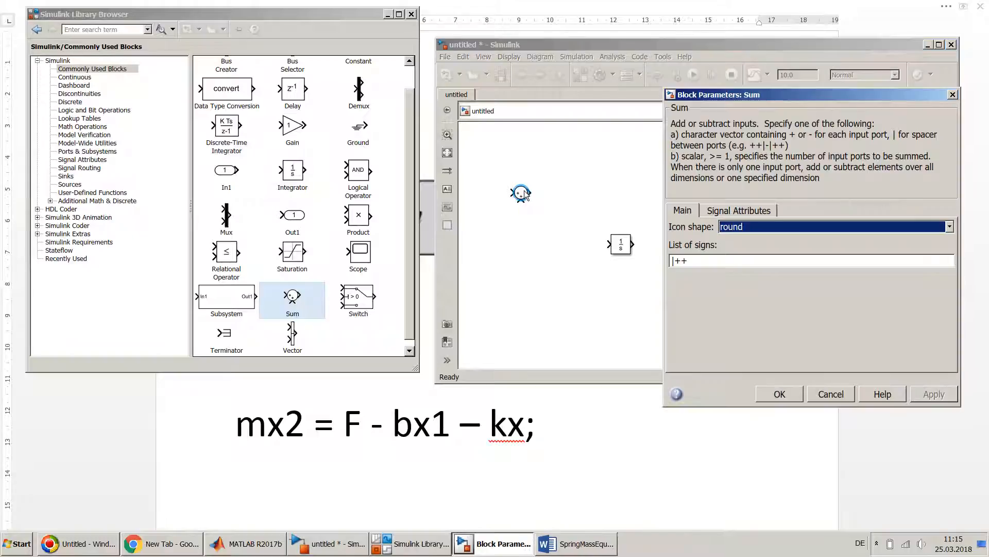
pyautogui.click(745, 227)
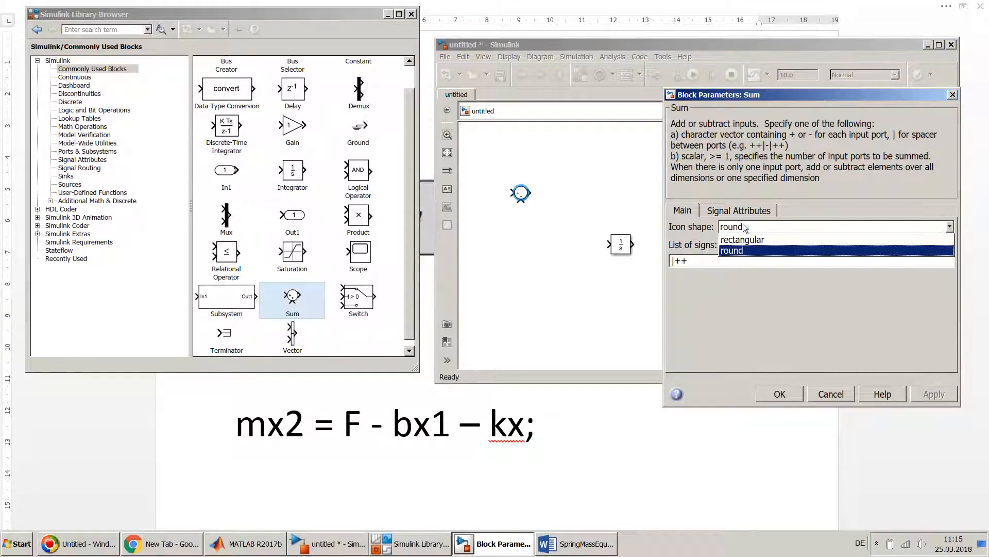
pyautogui.click(744, 240)
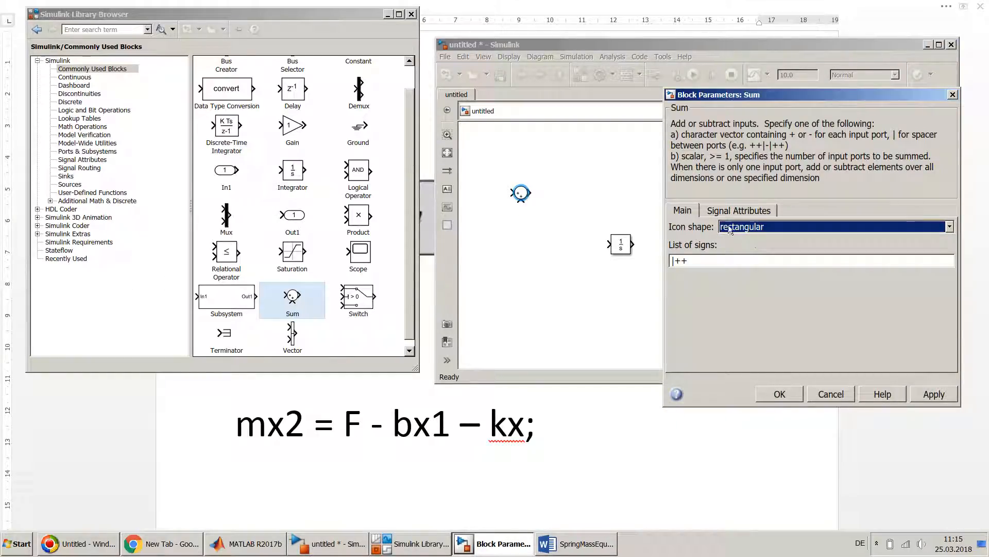
pyautogui.click(734, 261)
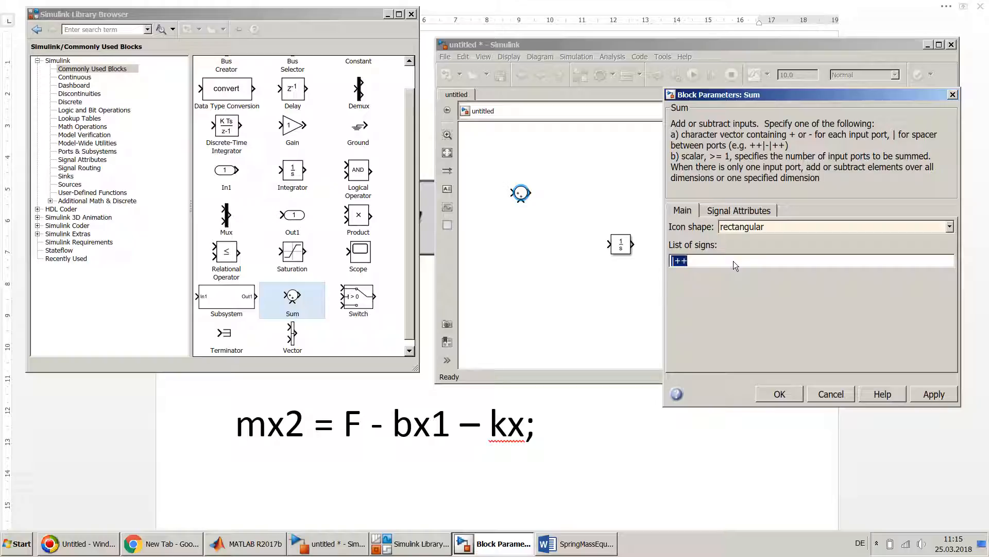
pyautogui.write('+--')
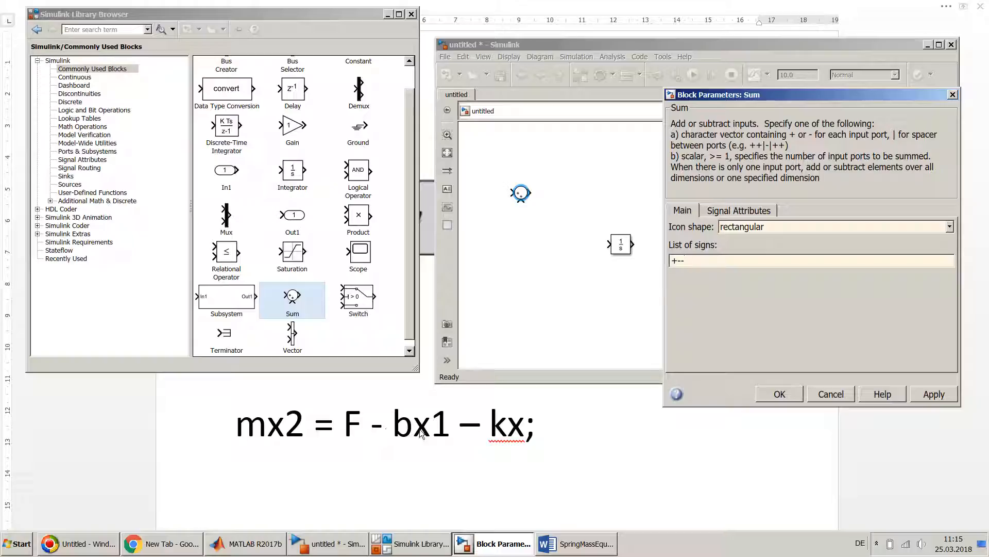
pyautogui.click(767, 397)
pyautogui.click(522, 192)
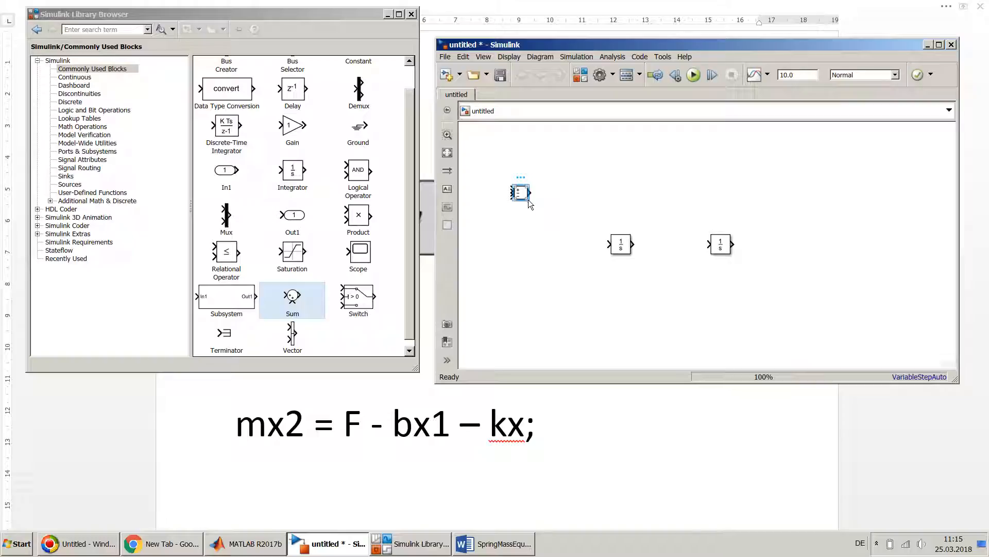
pyautogui.moveTo(528, 200); pyautogui.dragTo(530, 272)
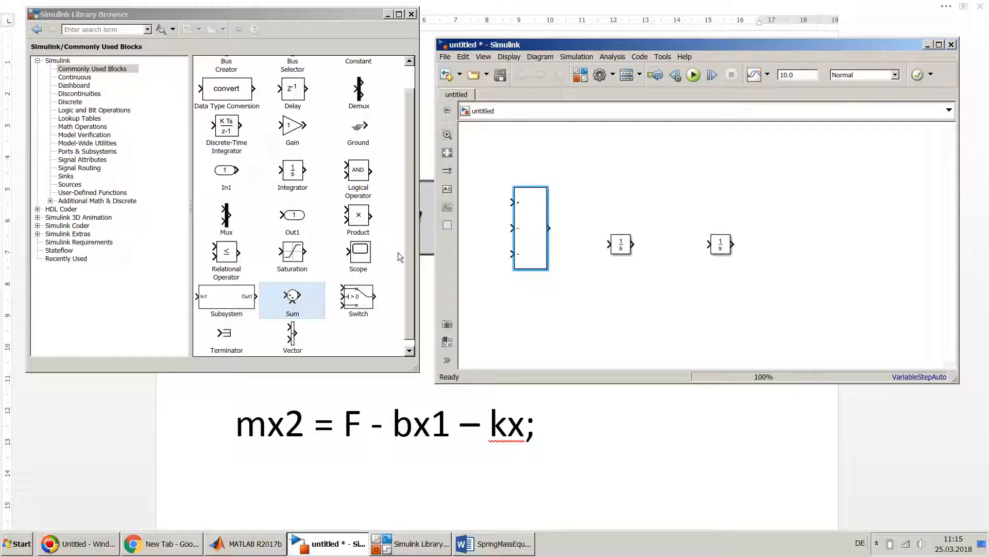
# Add a Constant block with the value F before the Sum block and connect it to the Sum's plus input.
pyautogui.moveTo(409, 250); pyautogui.dragTo(409, 218)
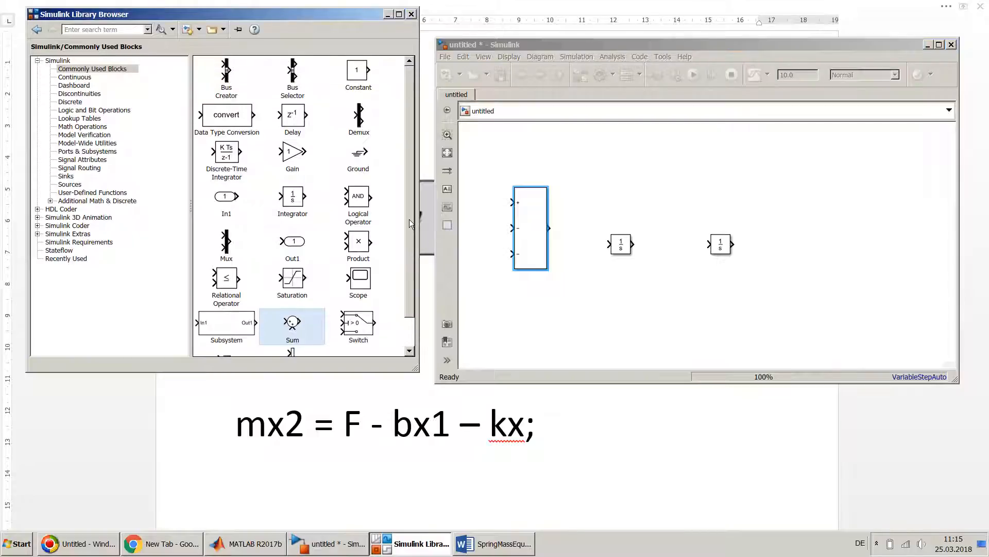
pyautogui.click(357, 74)
pyautogui.moveTo(439, 157); pyautogui.dragTo(500, 202)
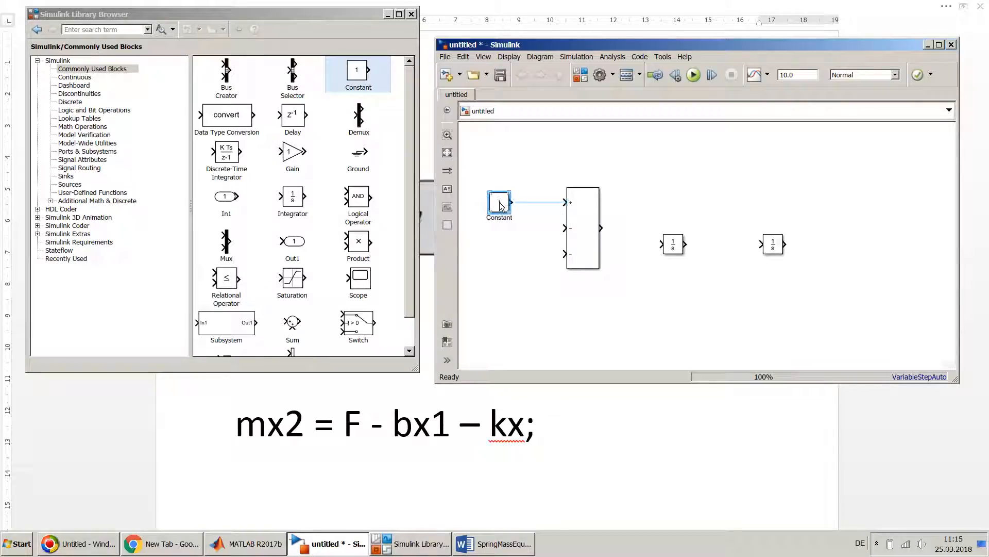
pyautogui.doubleClick(499, 201)
pyautogui.write('F')
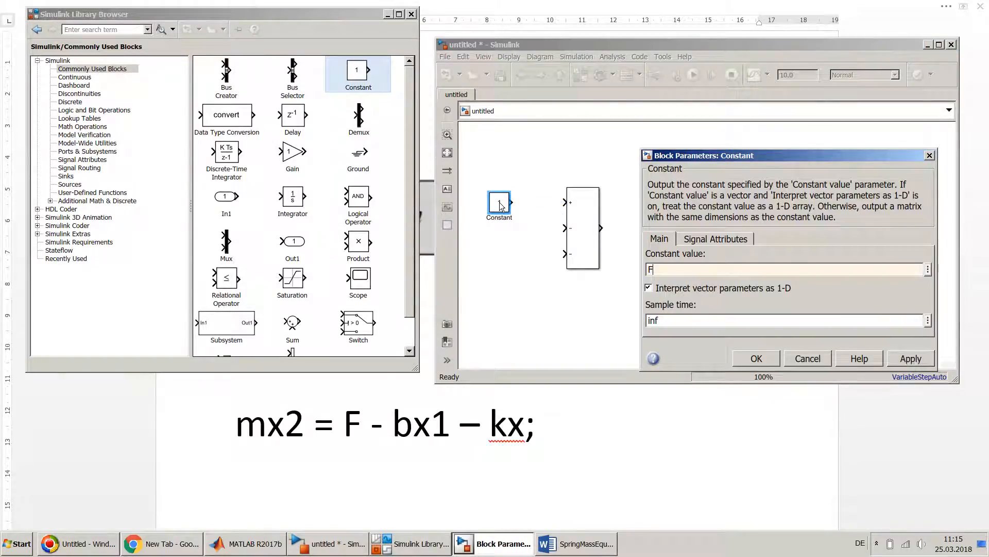
pyautogui.press('Return')
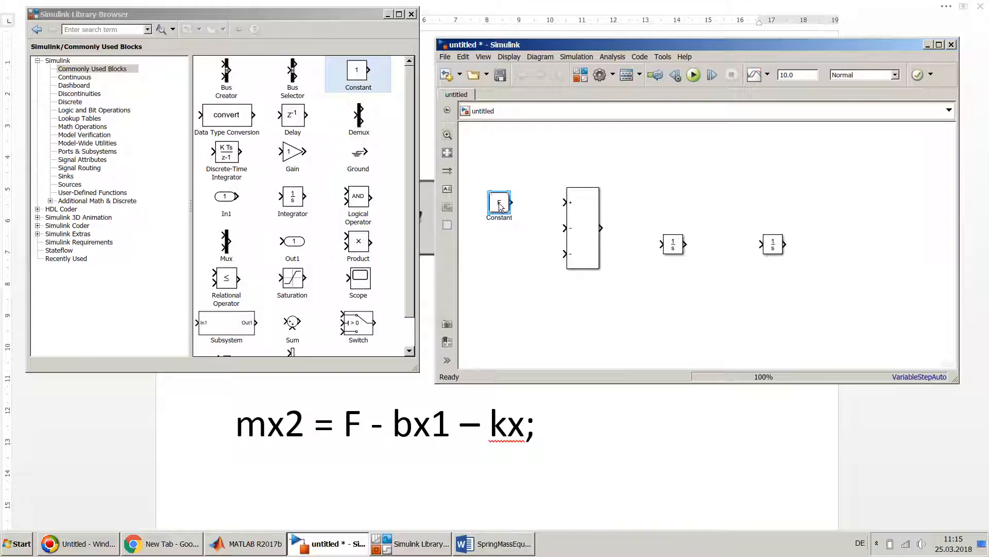
pyautogui.click(501, 208)
pyautogui.keyDown('ctrl'); pyautogui.click(582, 208); pyautogui.keyUp('ctrl')
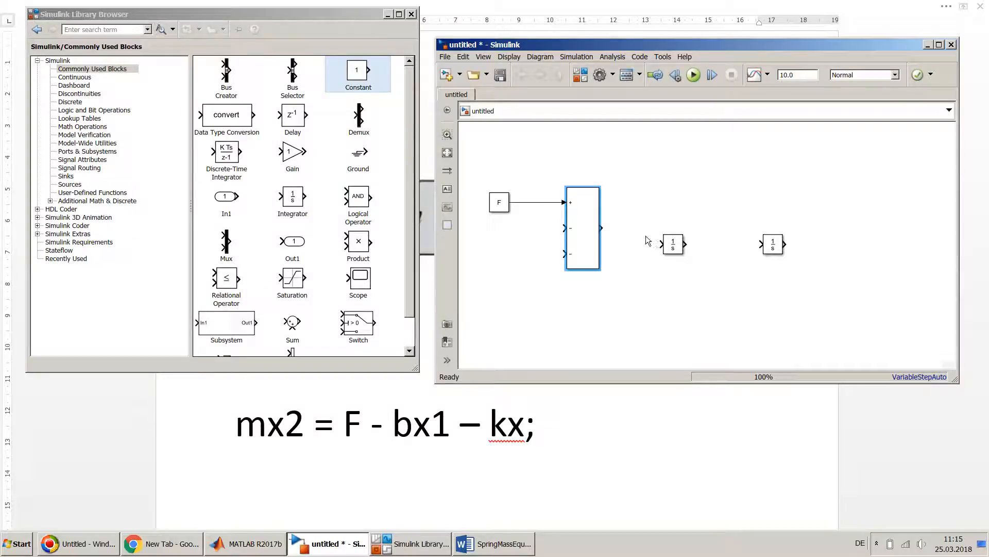
# Move both Integrator blocks farther from the Sum block and spread them apart to make room for more blocks.
pyautogui.moveTo(672, 240); pyautogui.dragTo(682, 240)
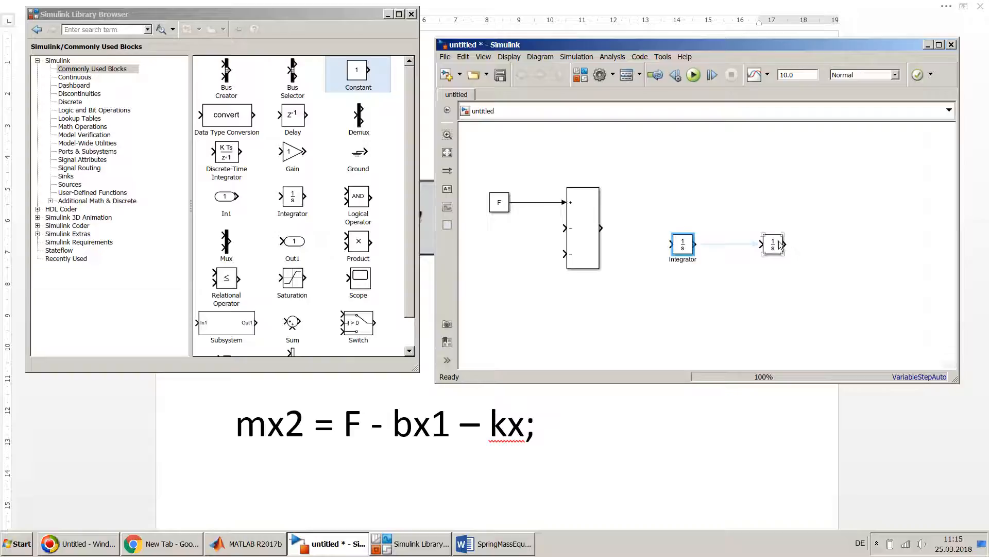
pyautogui.moveTo(779, 240); pyautogui.dragTo(820, 241)
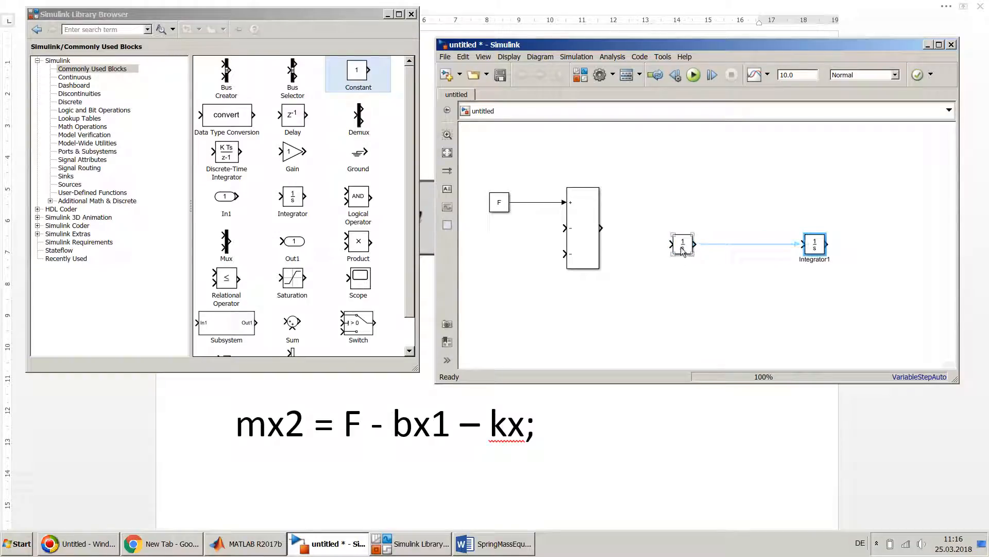
pyautogui.moveTo(681, 246); pyautogui.dragTo(698, 247)
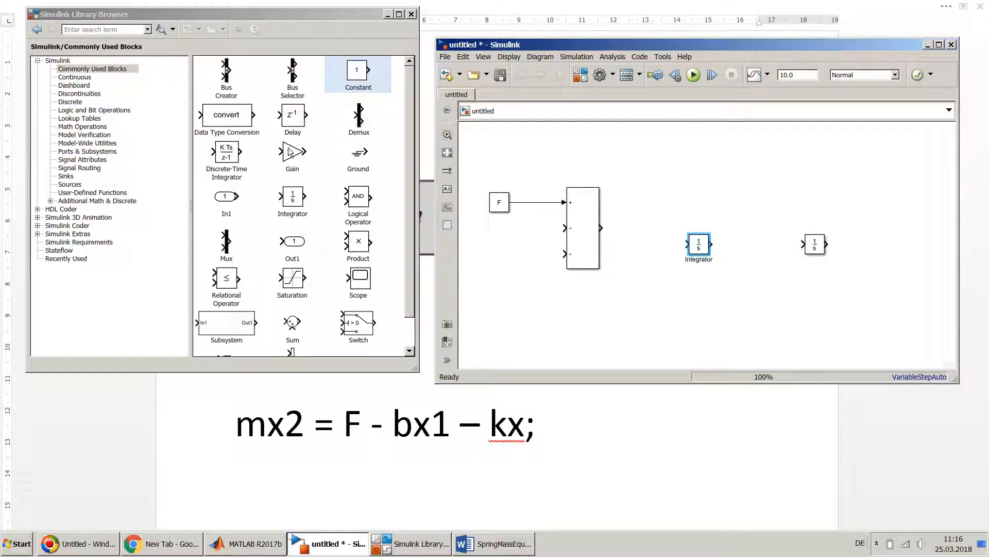
# Add a Gain block with the value m after the Sum block and connect Sum, gain and both Integrators in line.
pyautogui.moveTo(290, 152); pyautogui.dragTo(635, 247)
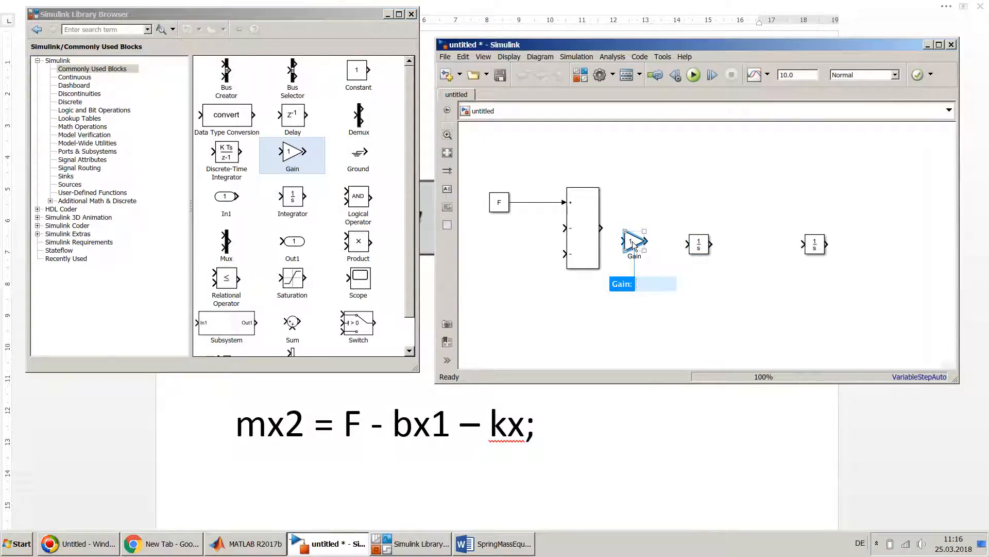
pyautogui.write('m')
pyautogui.press('Return')
pyautogui.moveTo(634, 244); pyautogui.dragTo(634, 229)
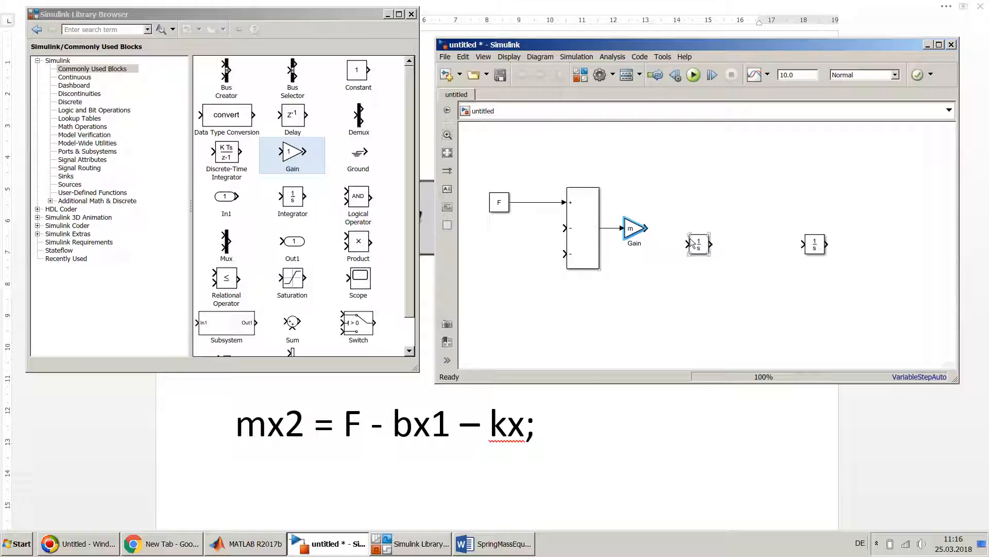
pyautogui.moveTo(692, 241)
pyautogui.mouseDown()
pyautogui.moveTo(695, 207)
pyautogui.moveTo(699, 227)
pyautogui.mouseUp()
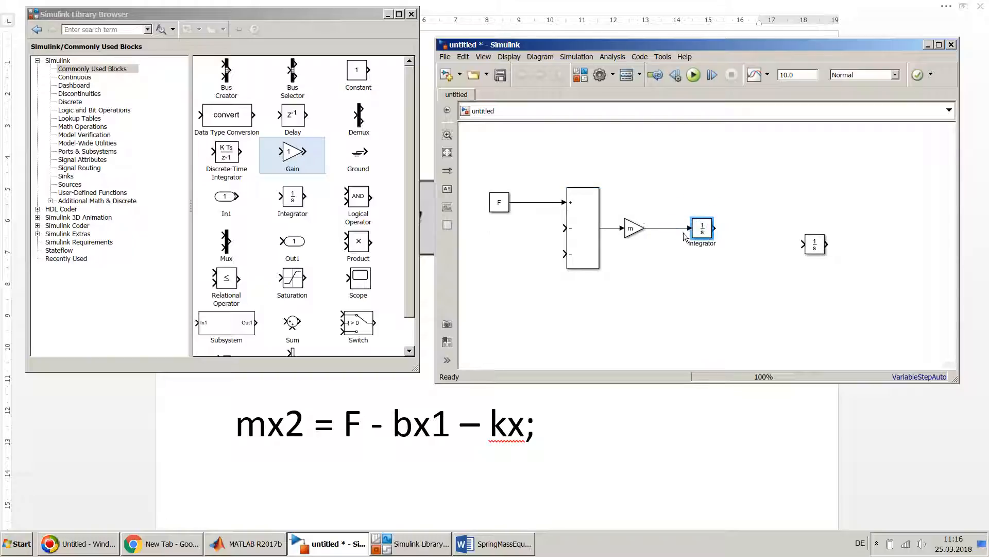
pyautogui.moveTo(814, 244); pyautogui.dragTo(812, 228)
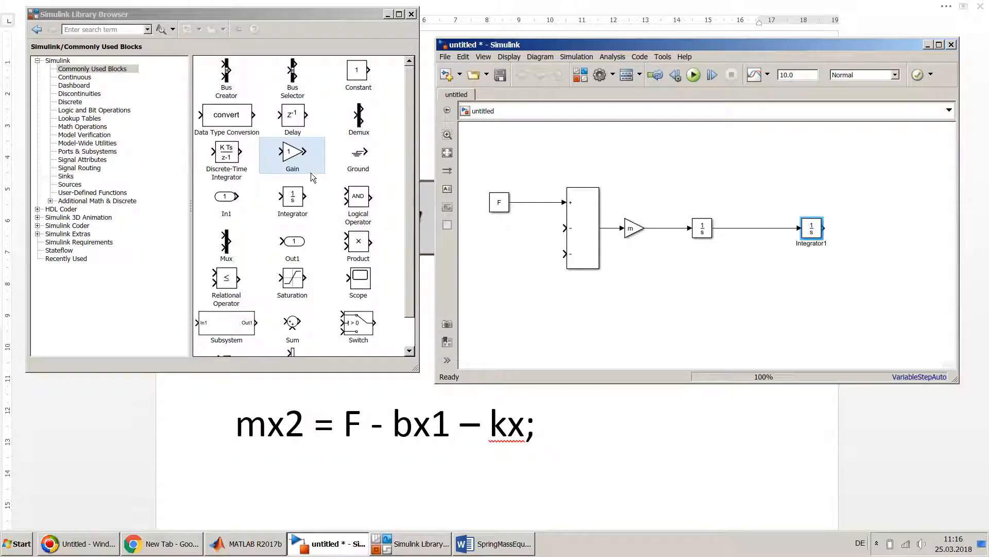
# Add a Gain block with the value b below gain m and flip it to face the opposite direction.
pyautogui.moveTo(299, 157); pyautogui.dragTo(639, 295)
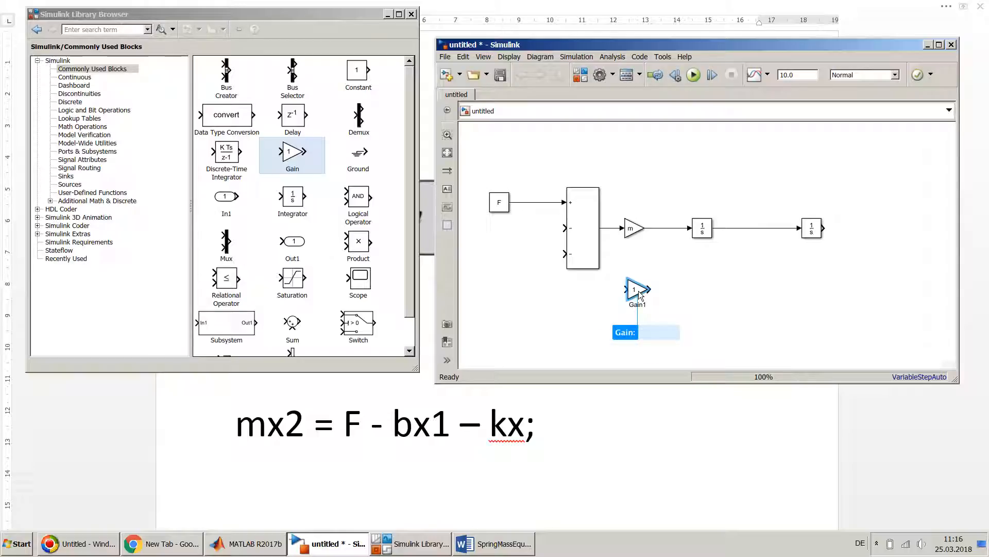
pyautogui.write('b')
pyautogui.press('Return')
pyautogui.click(637, 293)
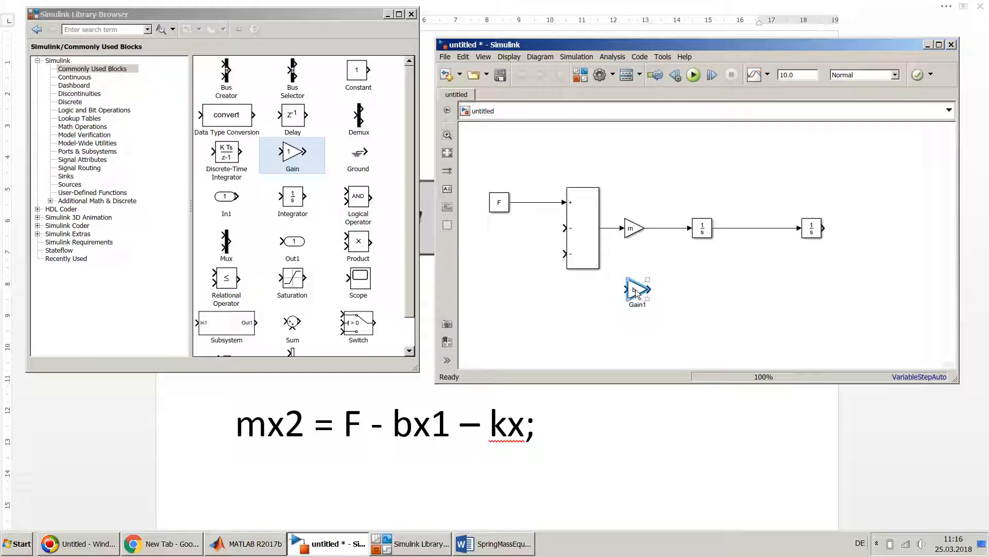
pyautogui.hotkey('ctrl', 'i')
# Add a Gain block with the value k below gain b and flip it to face the same way.
pyautogui.click(289, 149)
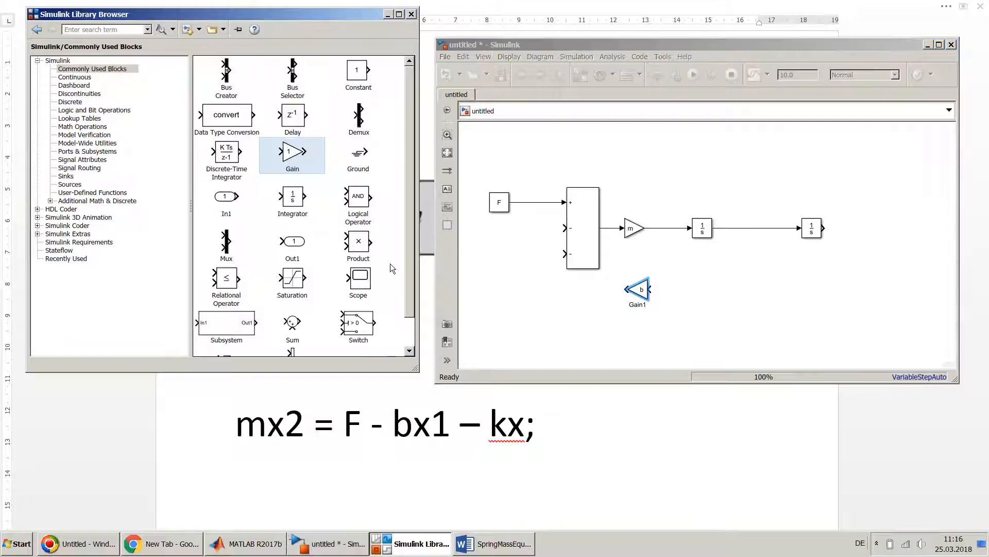
pyautogui.moveTo(570, 365); pyautogui.dragTo(643, 348)
pyautogui.write('k')
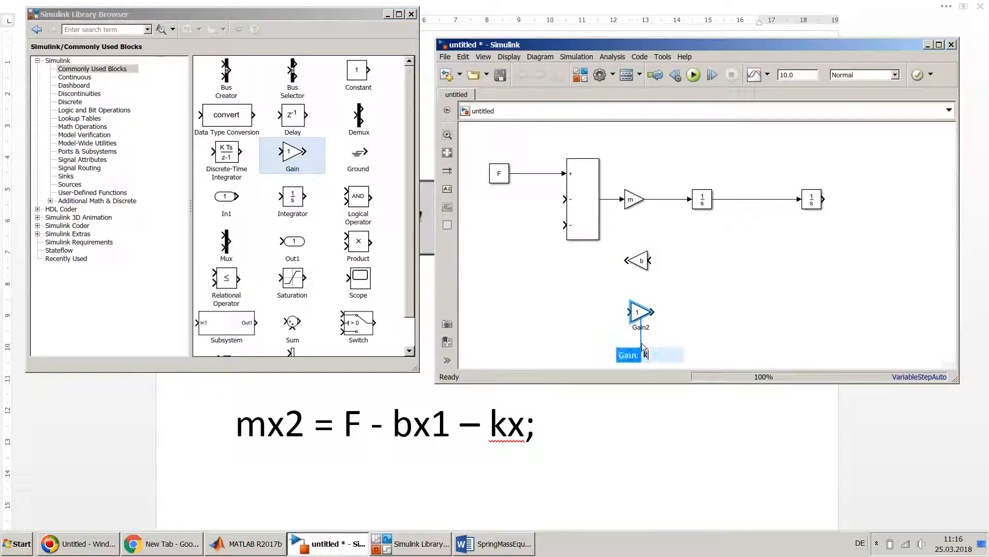
pyautogui.press('Return')
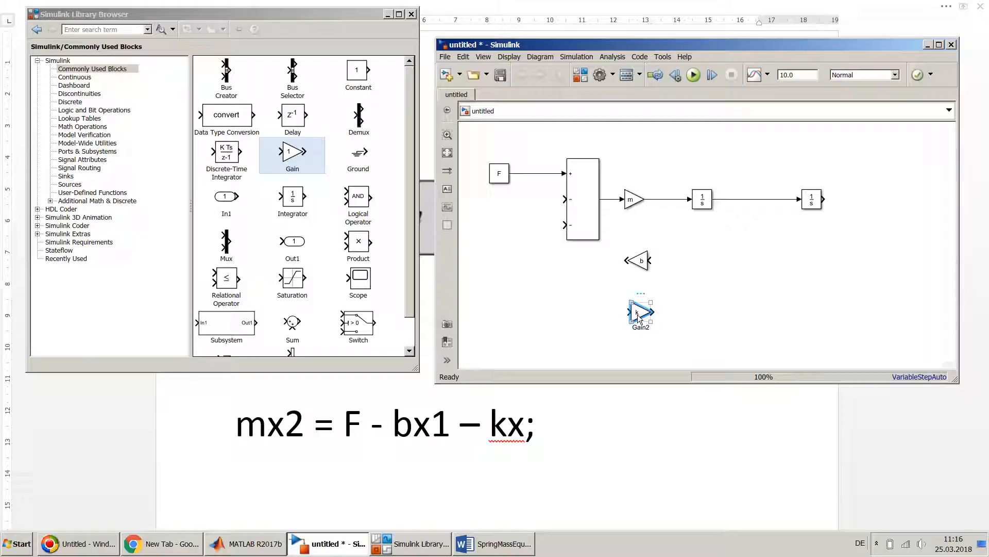
pyautogui.hotkey('ctrl', 'i')
pyautogui.click(643, 263)
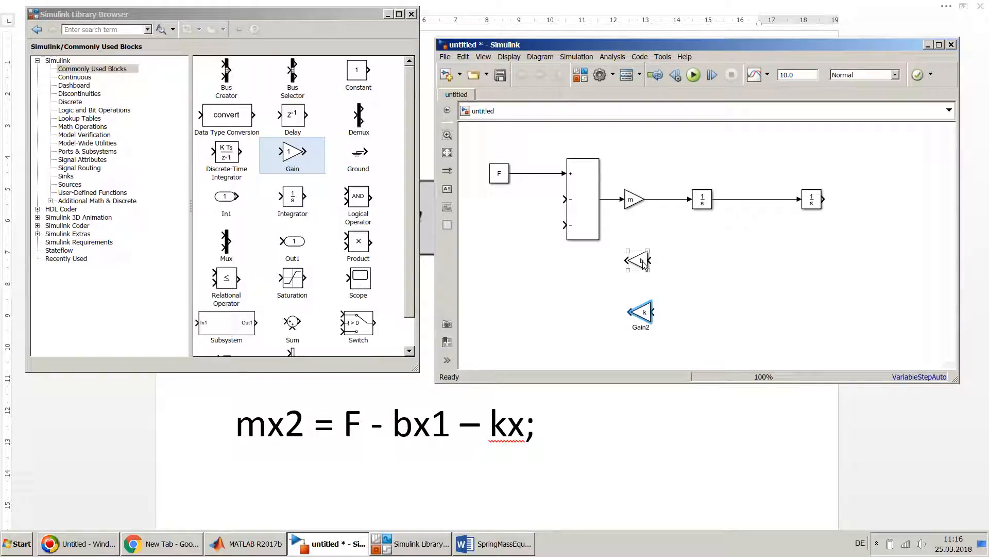
pyautogui.click(643, 261)
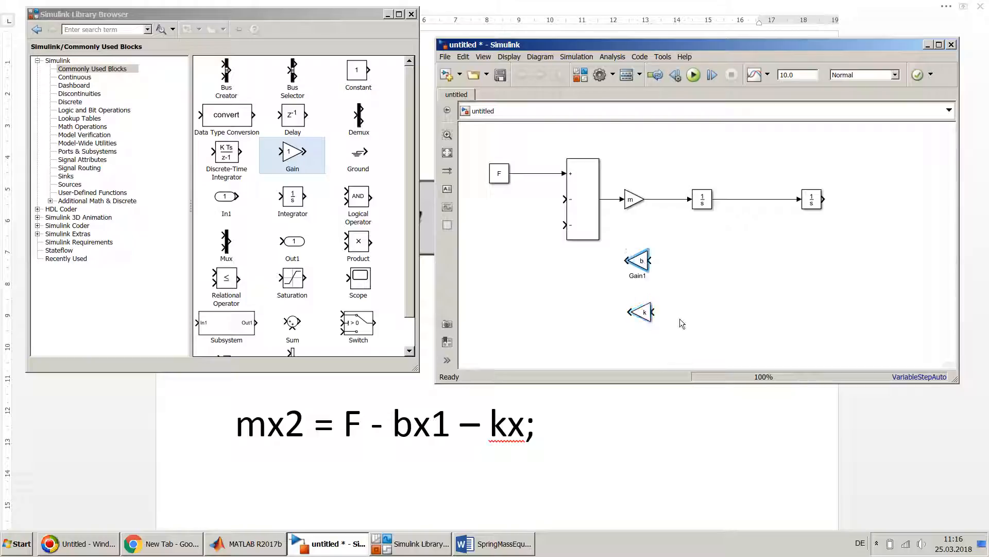
# Connect the second Integrator's output through gain k to the Sum's first minus input, routing the return line well clear of the Sum block.
pyautogui.click(812, 197)
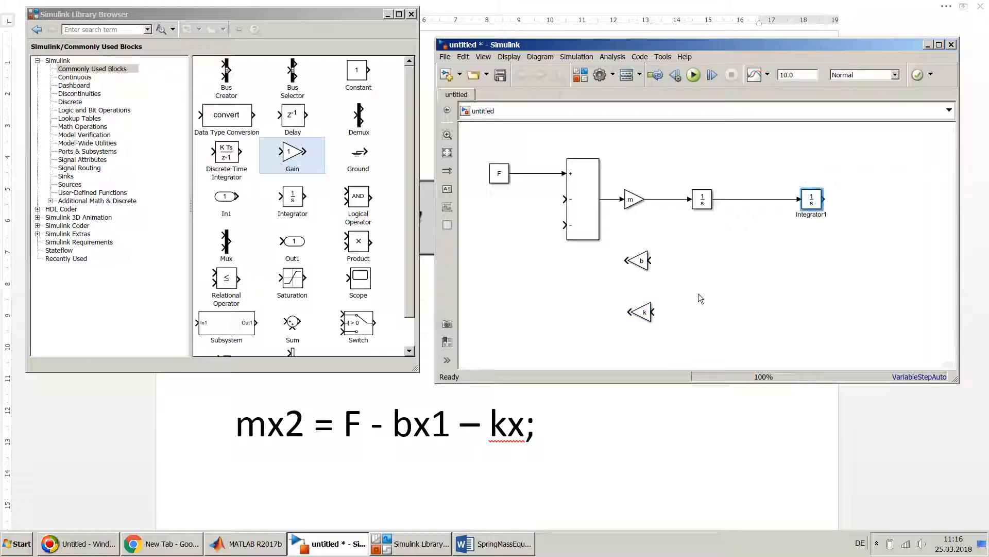
pyautogui.keyDown('ctrl'); pyautogui.click(642, 316); pyautogui.keyUp('ctrl')
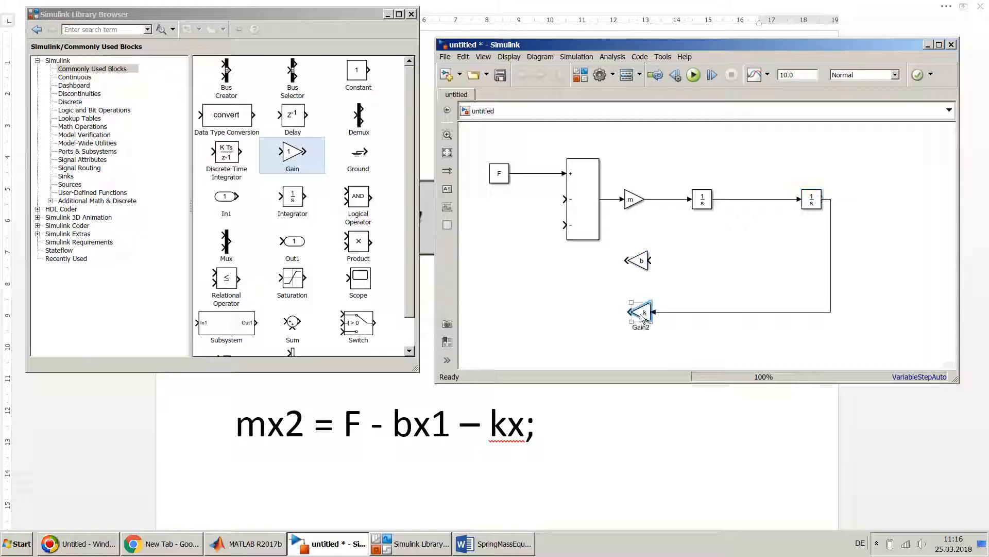
pyautogui.doubleClick(642, 315)
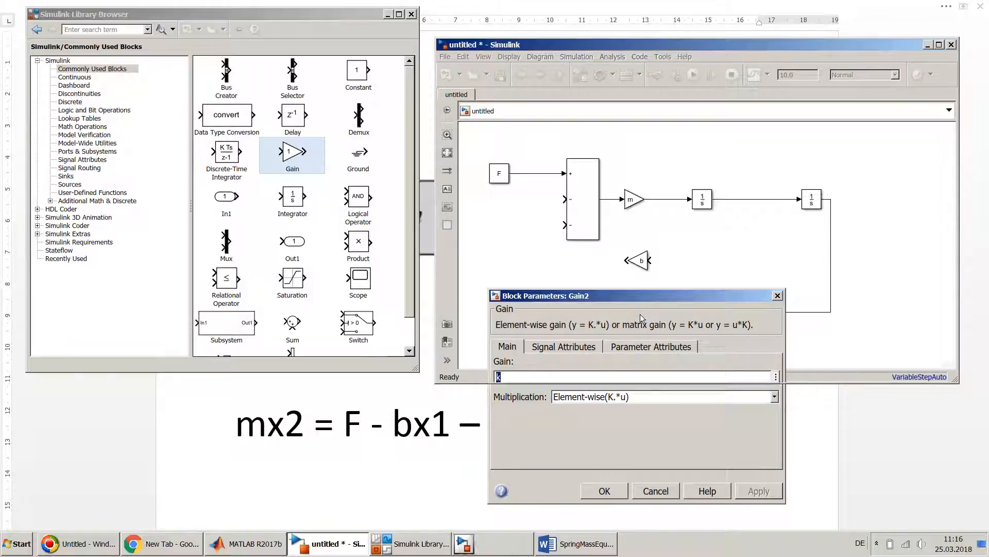
pyautogui.press('Return')
pyautogui.keyDown('ctrl'); pyautogui.click(583, 189); pyautogui.keyUp('ctrl')
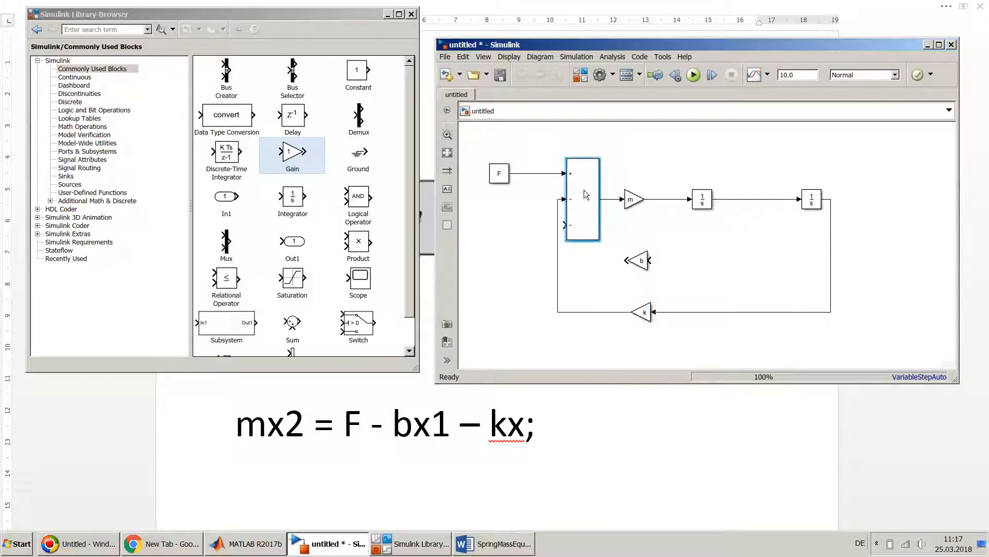
pyautogui.moveTo(557, 269); pyautogui.dragTo(518, 265)
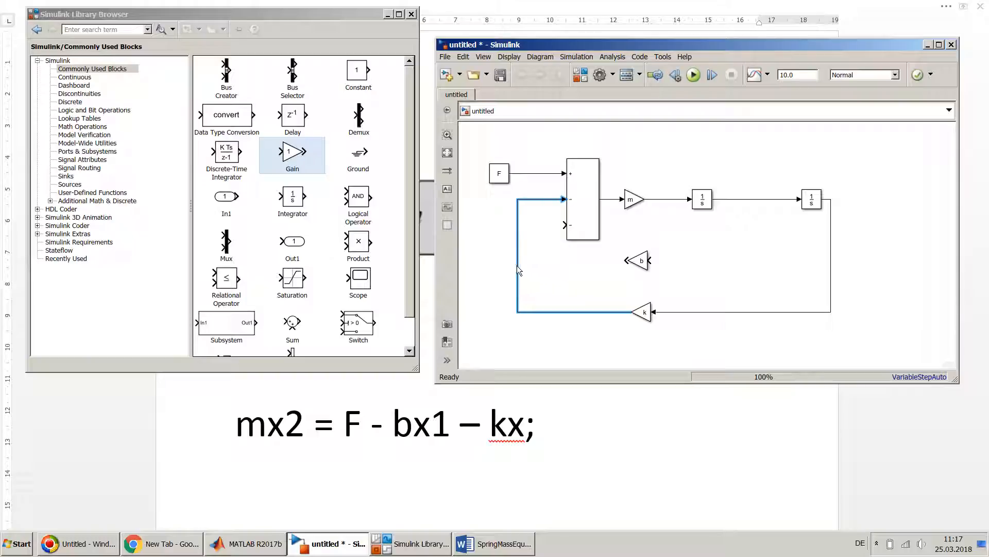
# Connect the first Integrator's output through gain b to the Sum's second minus input, routing the return line inside the k loop.
pyautogui.moveTo(651, 260)
pyautogui.mouseDown()
pyautogui.moveTo(735, 214)
pyautogui.moveTo(734, 176)
pyautogui.moveTo(734, 199)
pyautogui.mouseUp()
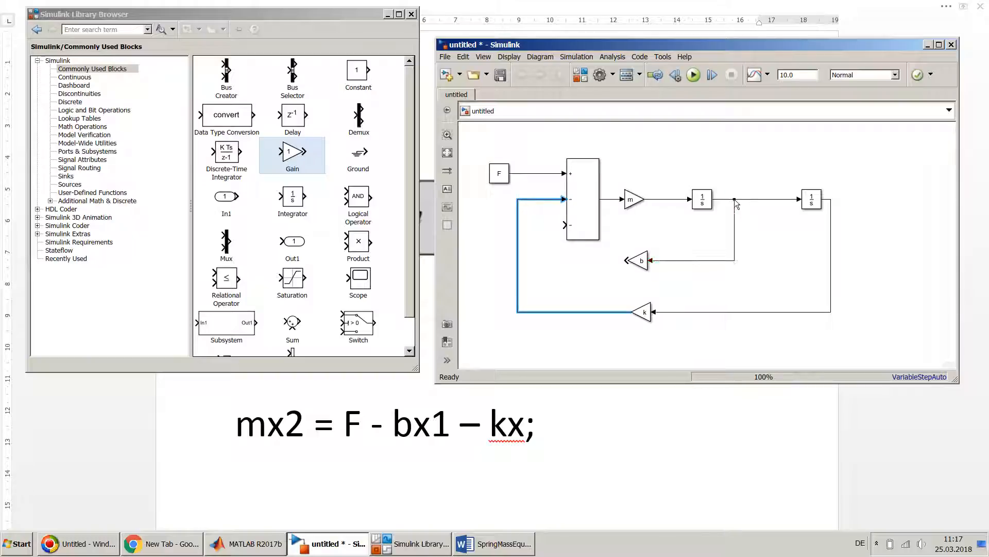
pyautogui.click(639, 261)
pyautogui.keyDown('ctrl'); pyautogui.click(589, 222); pyautogui.keyUp('ctrl')
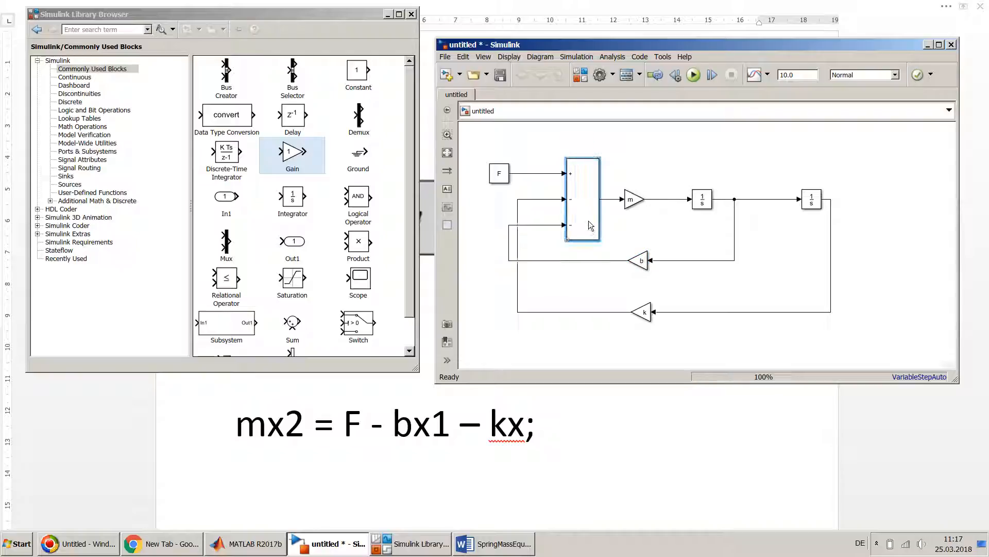
pyautogui.moveTo(509, 251); pyautogui.dragTo(514, 252)
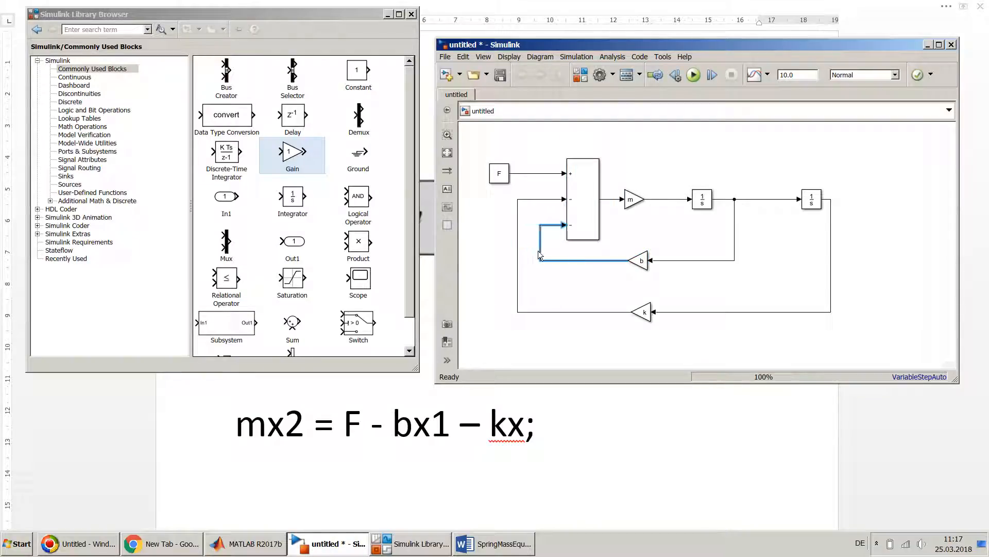
pyautogui.click(545, 264)
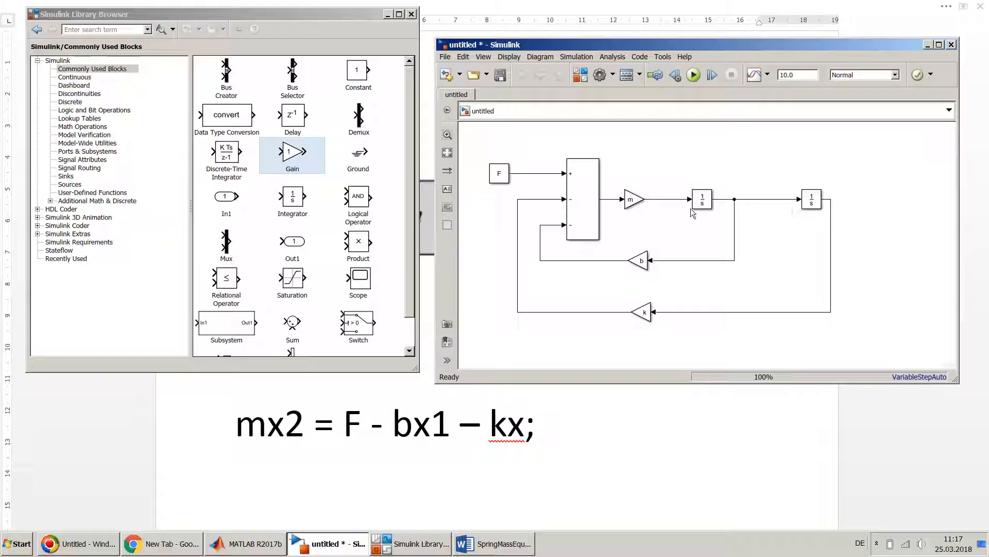
# Add a Scope block after the second Integrator, connect it to that integrator's output line, and straighten the connection.
pyautogui.moveTo(359, 292); pyautogui.dragTo(831, 201)
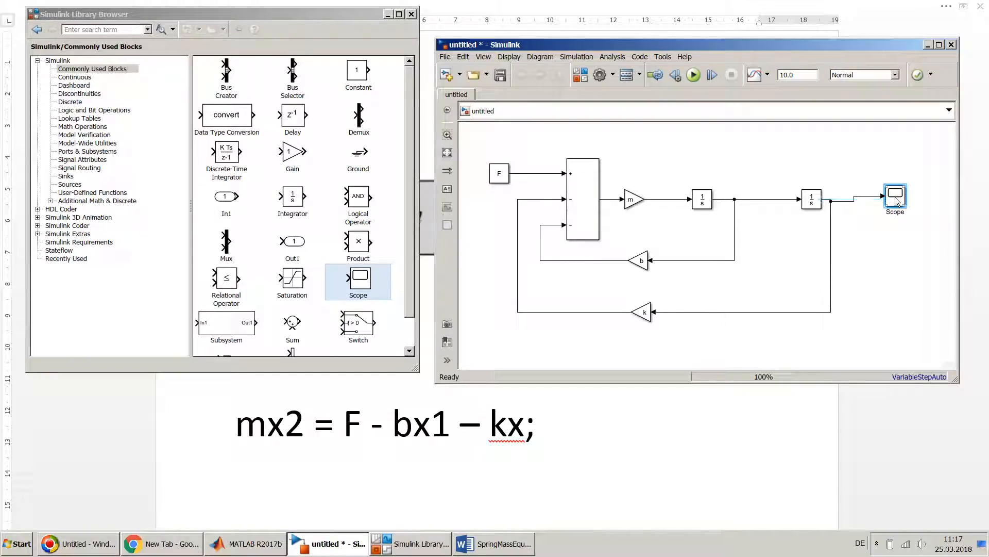
pyautogui.moveTo(897, 201); pyautogui.dragTo(897, 200)
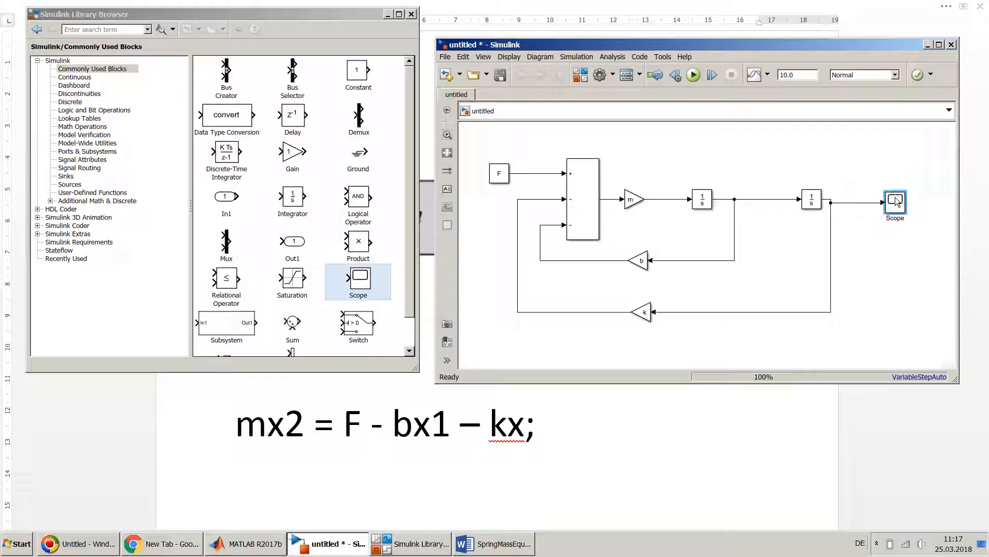
pyautogui.click(862, 141)
# Save the model as SpringMassDamp_Model in the SpringMass_Simulink folder.
pyautogui.hotkey('ctrl', 's')
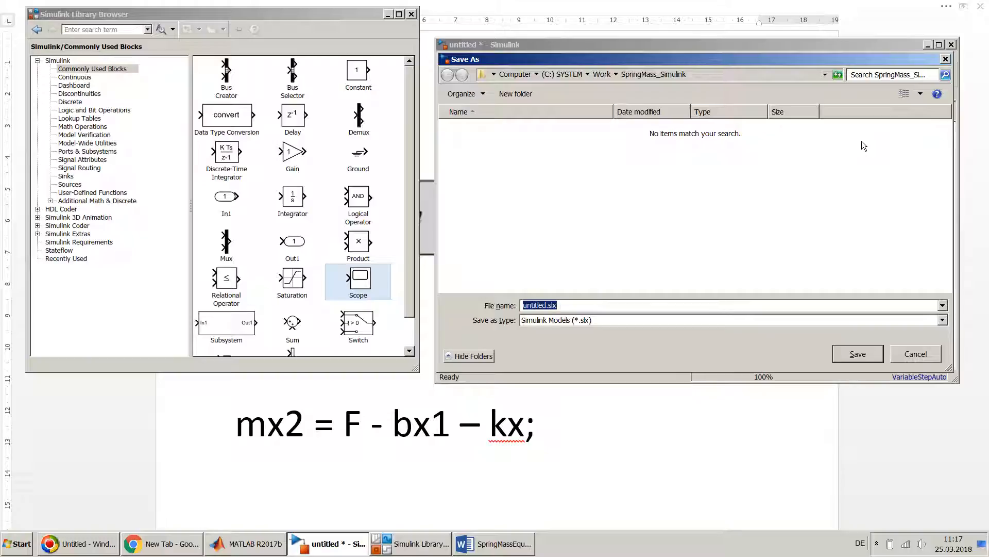
pyautogui.write('Sprin')
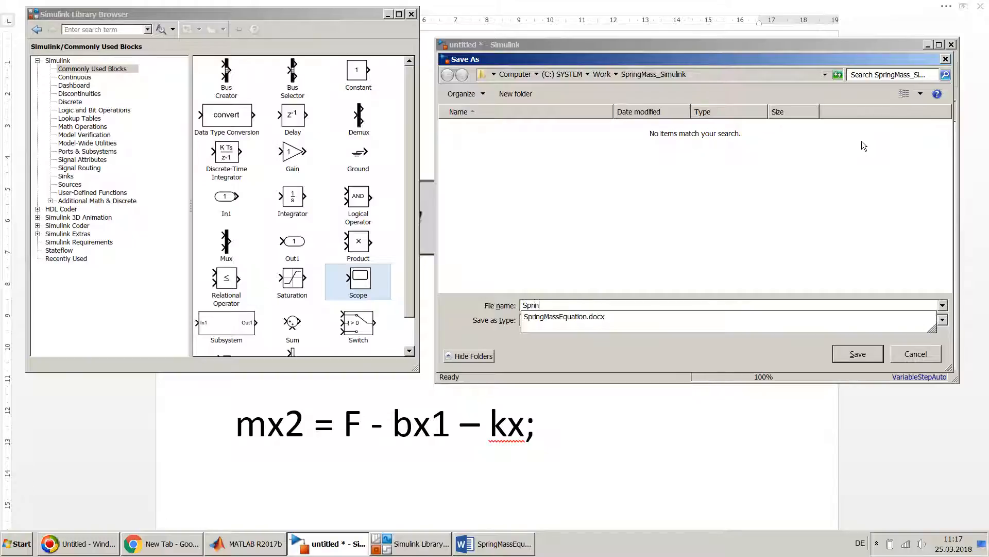
pyautogui.write('gMassDamp')
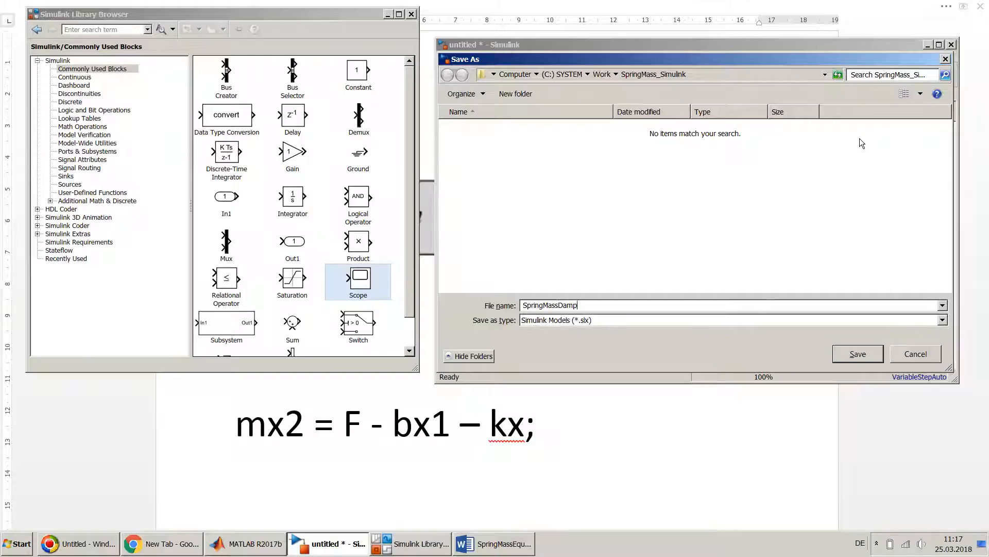
pyautogui.write('_Model')
pyautogui.press('Return')
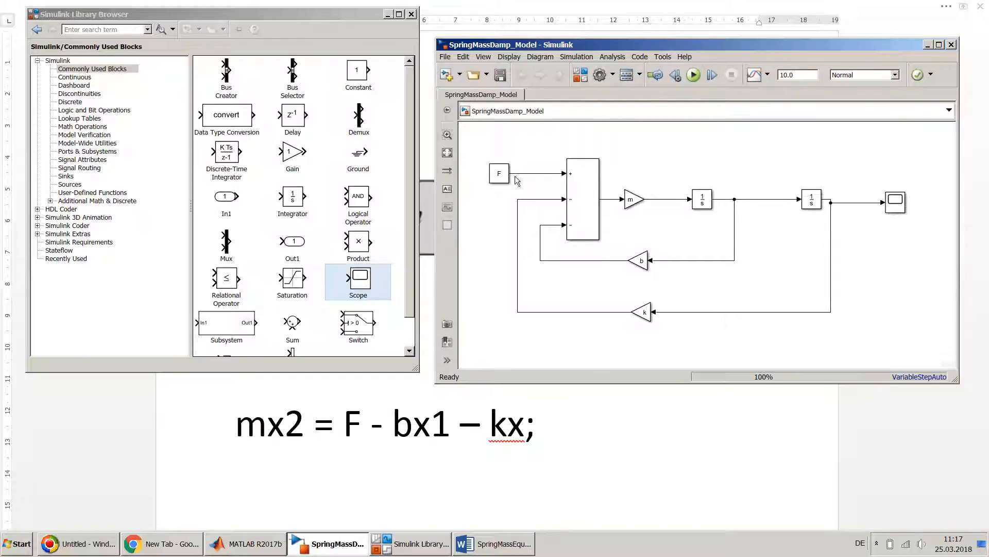
# Switch to the main MATLAB window, define F = 5; and widen the Workspace area so the Value column fits.
pyautogui.click(594, 231)
pyautogui.click(255, 547)
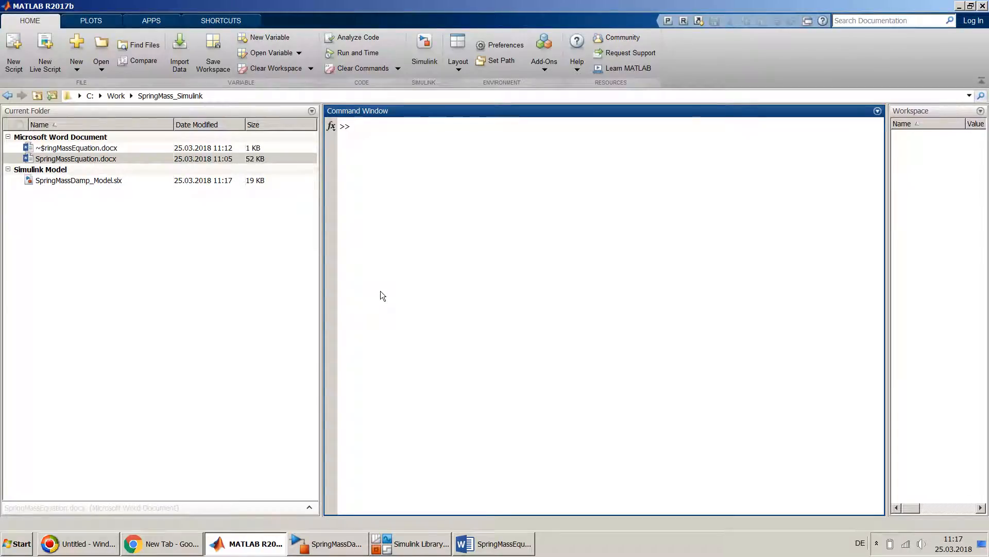
pyautogui.write('F = 5;')
pyautogui.press('Return')
pyautogui.moveTo(889, 191); pyautogui.dragTo(844, 194)
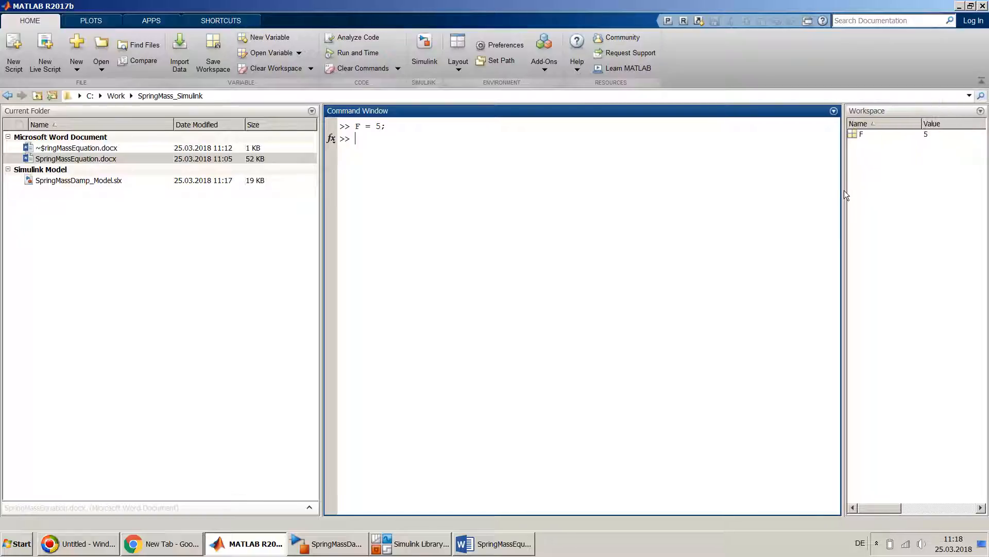
# Define the remaining model parameters in the workspace as m = 10; k = 100; and b = 10;.
pyautogui.write('m ')
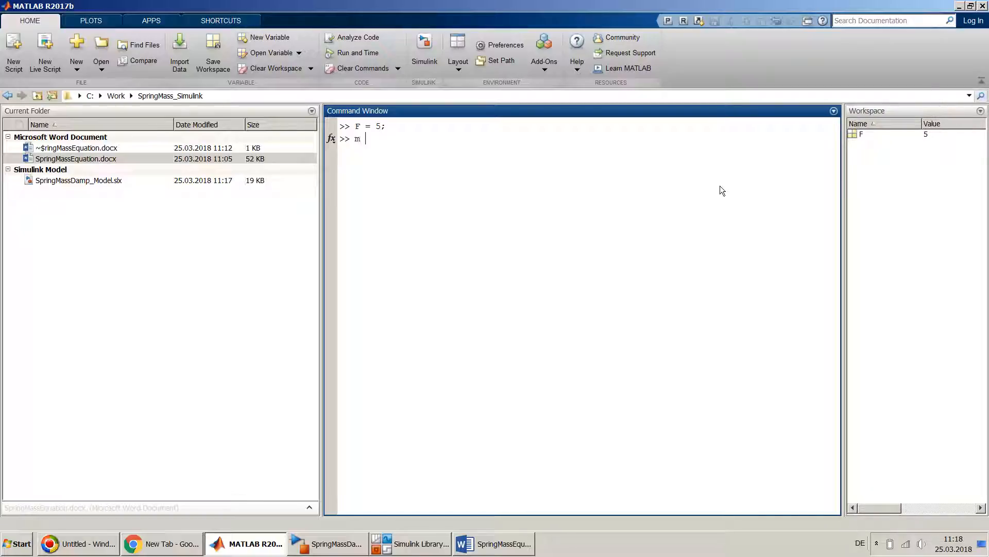
pyautogui.write('= 10;')
pyautogui.press('Return')
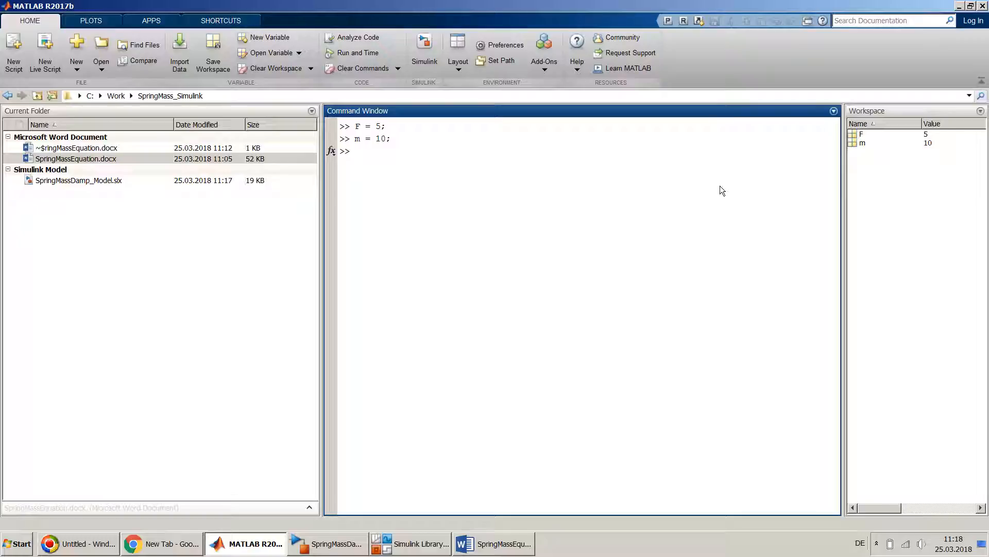
pyautogui.write('k = 100;')
pyautogui.press('Return')
pyautogui.write('b = ')
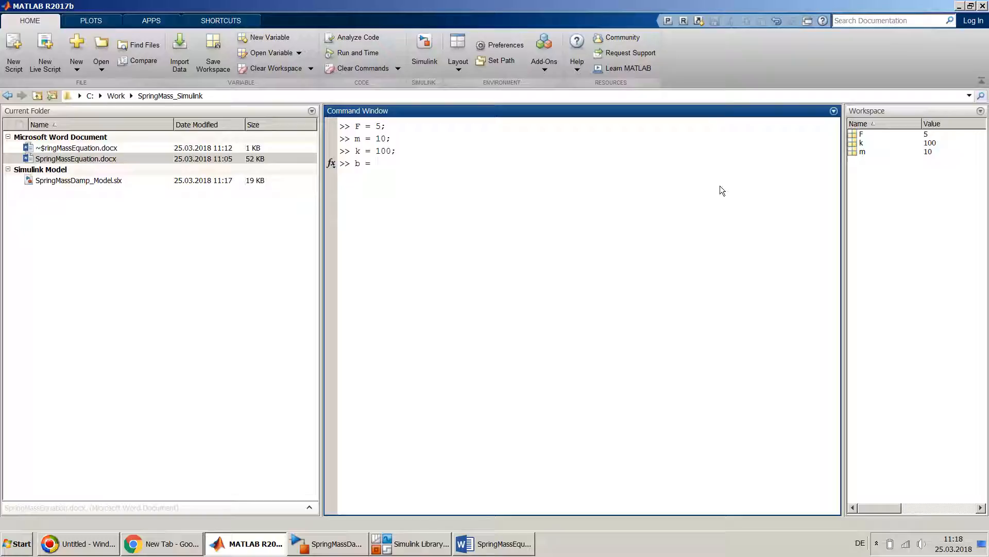
pyautogui.write('10;')
pyautogui.press('Return')
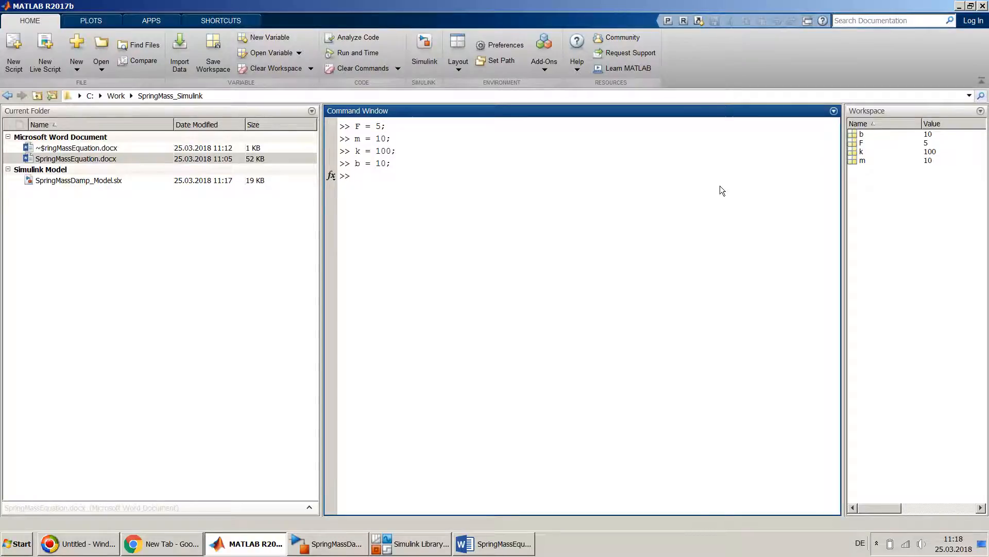
# Switch to the SpringMassDamp_Model window and set the first Integrator's initial condition to 2.
pyautogui.hotkey('alt', 'Tab')
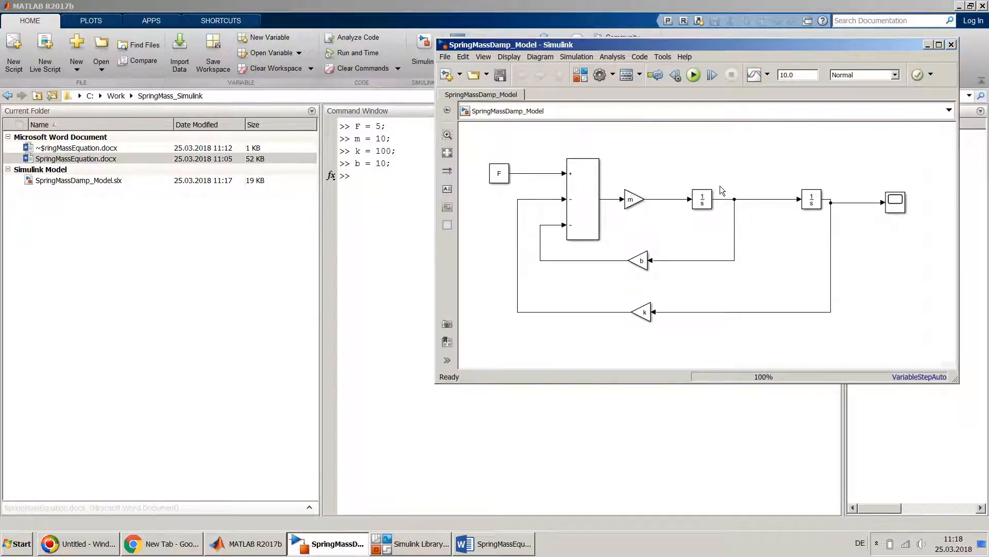
pyautogui.click(633, 195)
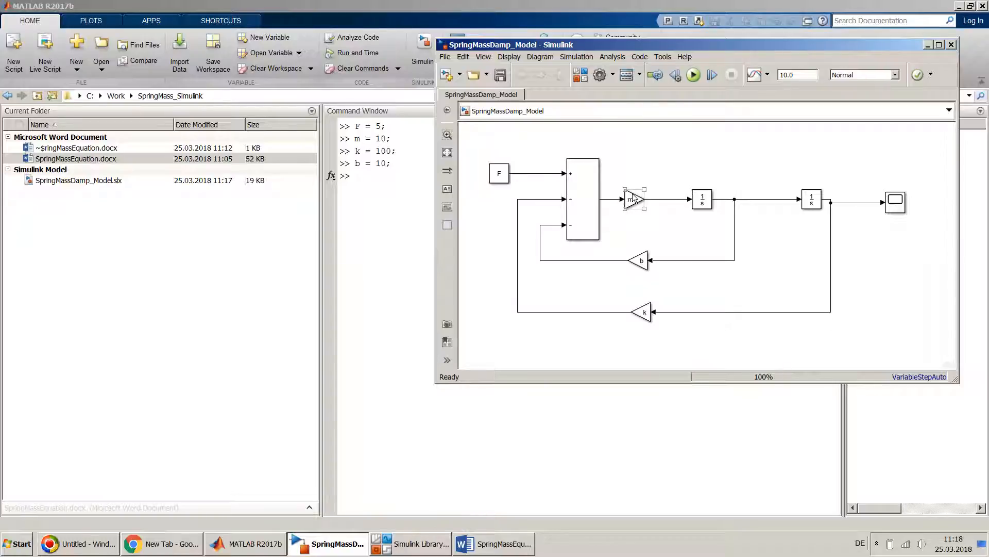
pyautogui.click(666, 255)
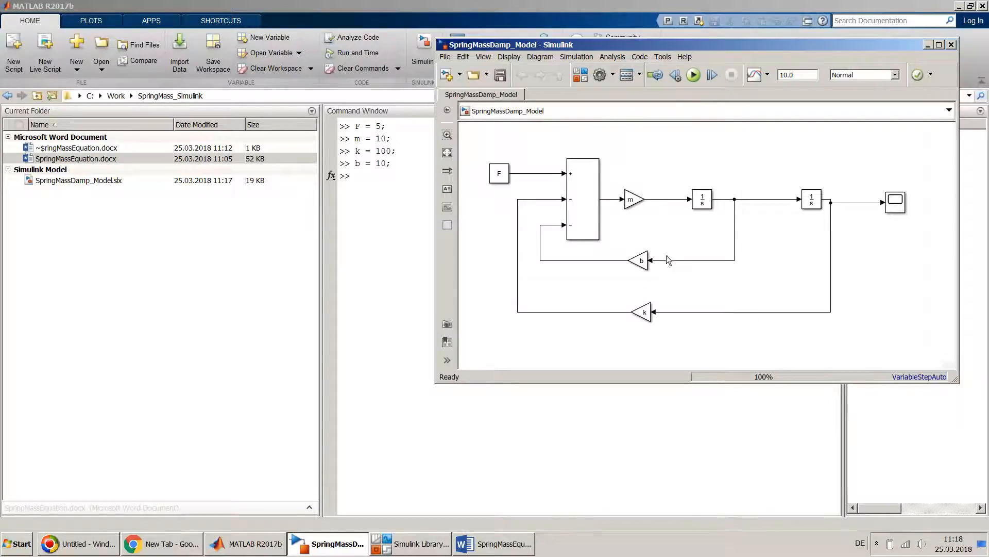
pyautogui.doubleClick(702, 200)
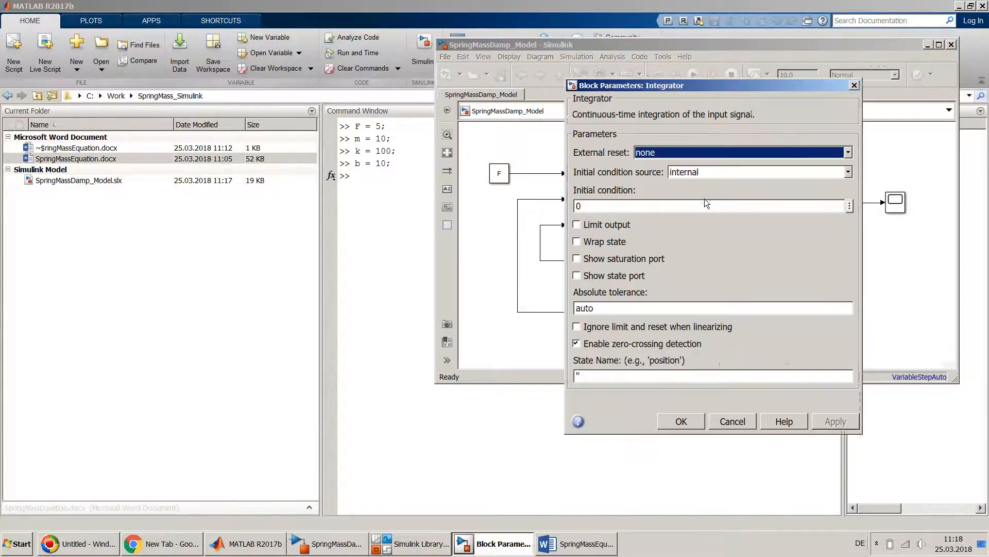
pyautogui.doubleClick(697, 203)
pyautogui.write('2')
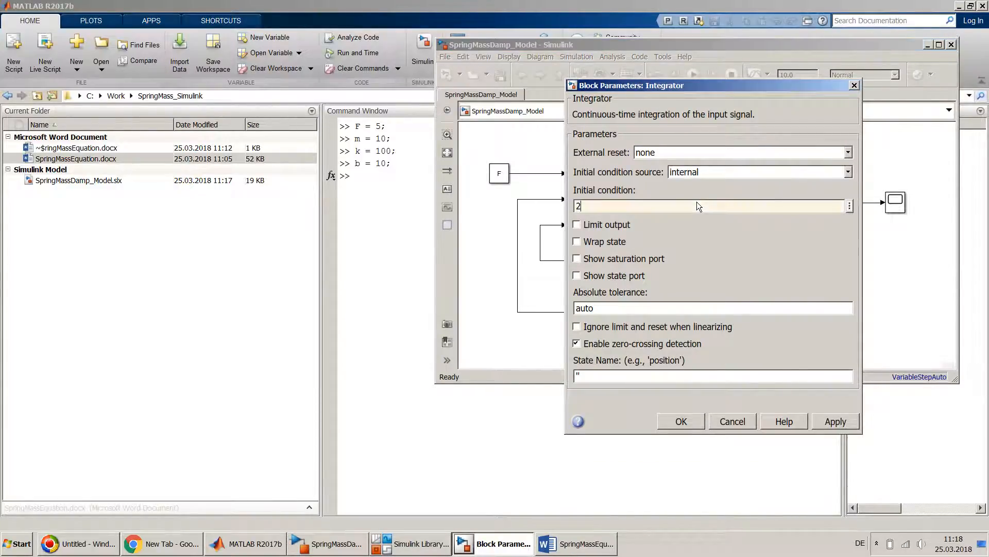
pyautogui.press('Return')
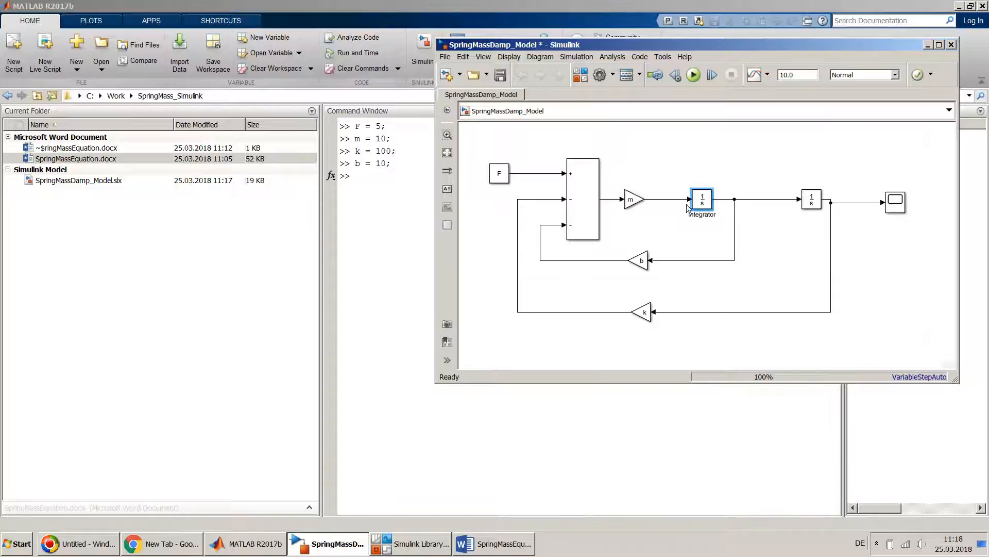
pyautogui.click(696, 196)
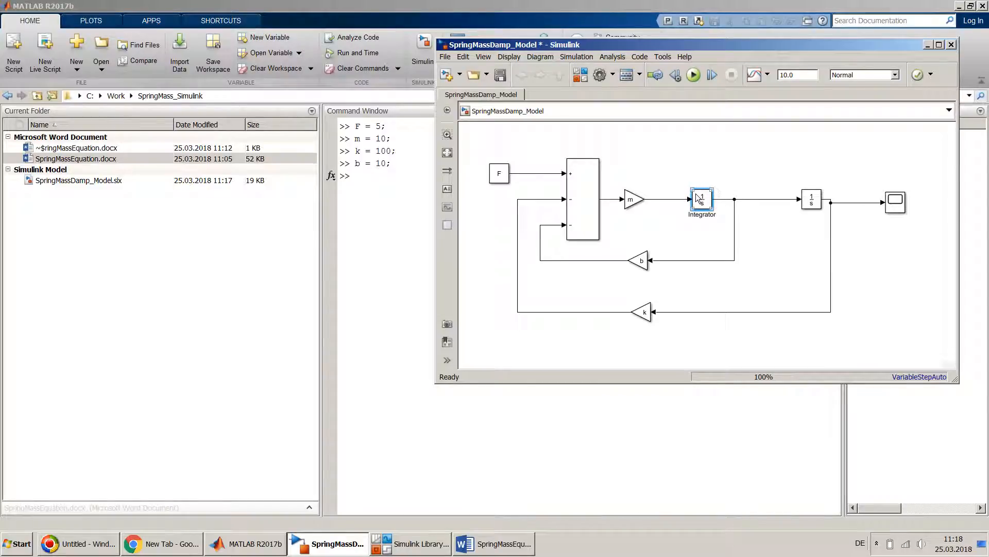
# Align the Scope block with the second Integrator so its connection runs straight, and save the model.
pyautogui.click(729, 200)
pyautogui.click(771, 184)
pyautogui.click(832, 203)
pyautogui.click(895, 208)
pyautogui.moveTo(894, 204); pyautogui.dragTo(895, 201)
pyautogui.click(869, 185)
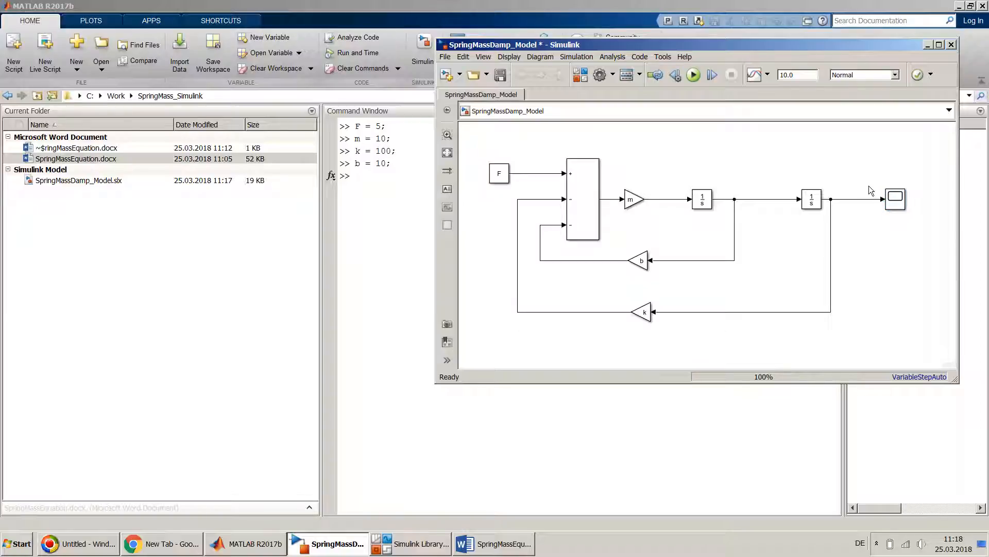
pyautogui.hotkey('ctrl', 's')
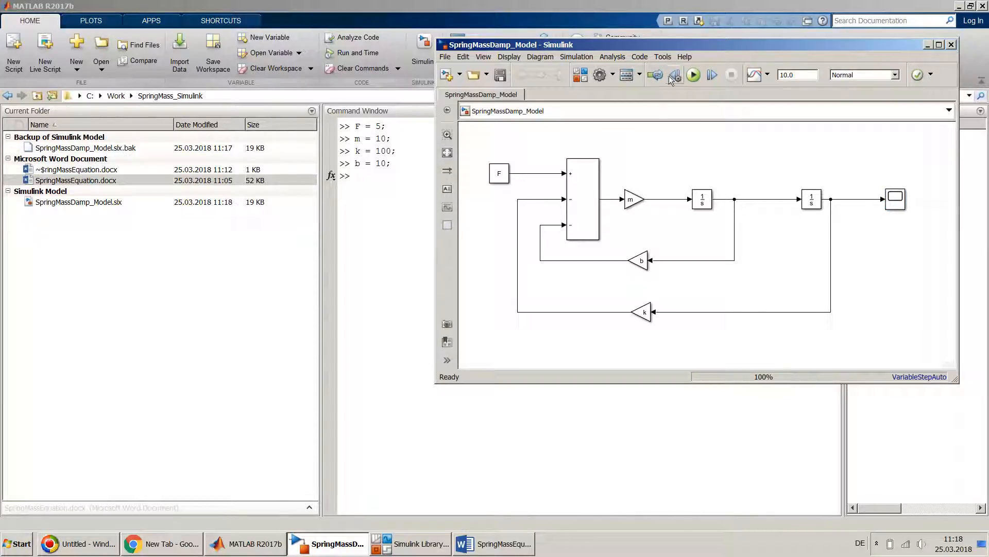
# Run the simulation, open the Scope plot and place its window beside the model, clear of the entered MATLAB commands.
pyautogui.click(693, 75)
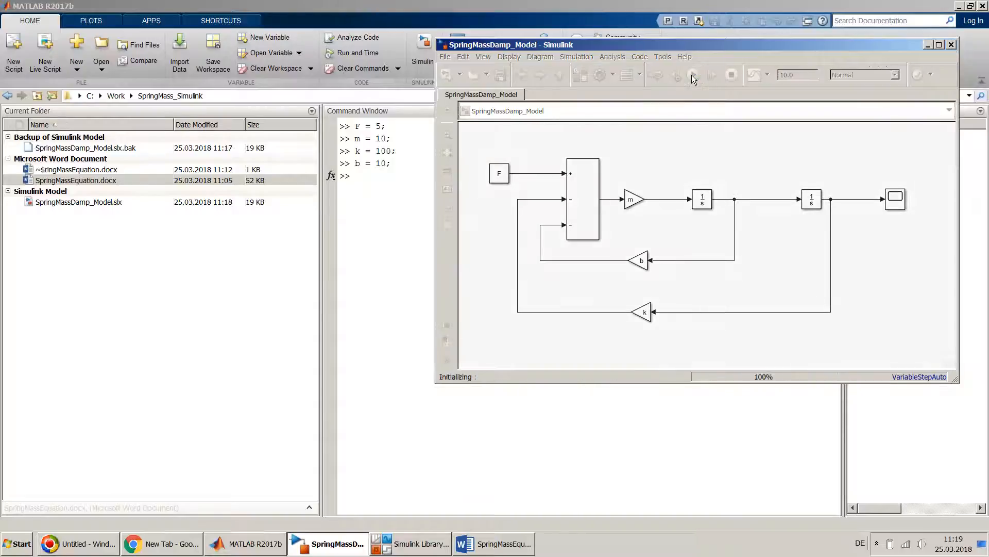
pyautogui.click(894, 201)
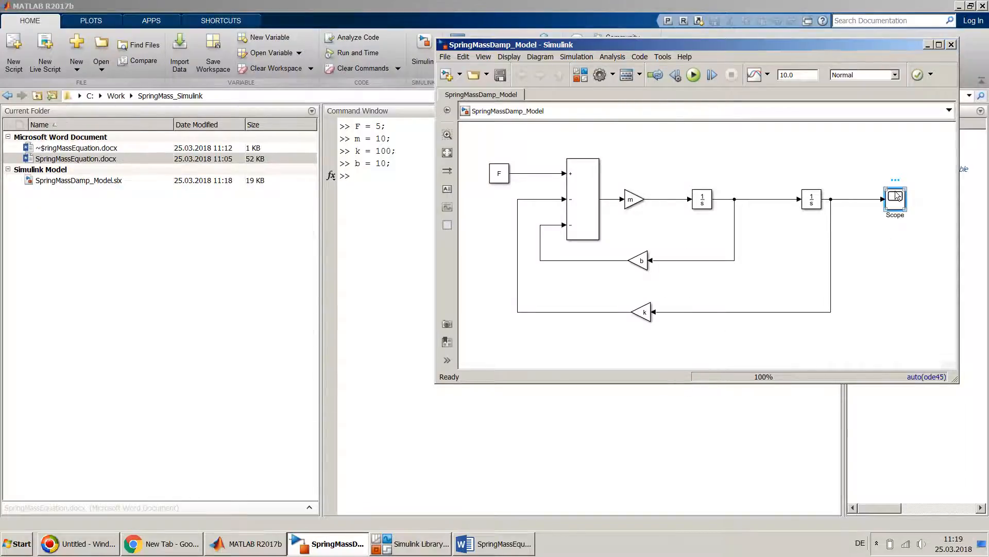
pyautogui.doubleClick(896, 198)
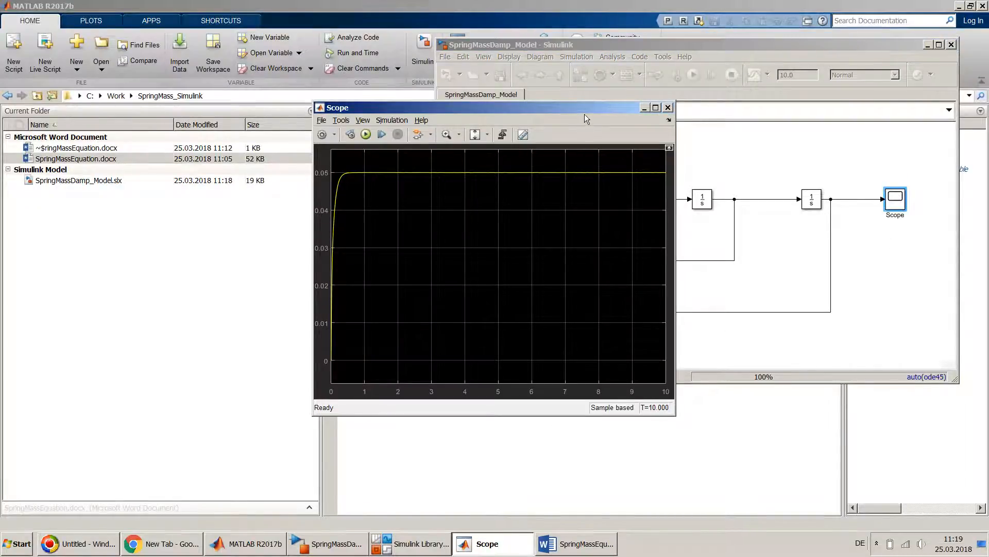
pyautogui.moveTo(585, 109); pyautogui.dragTo(334, 169)
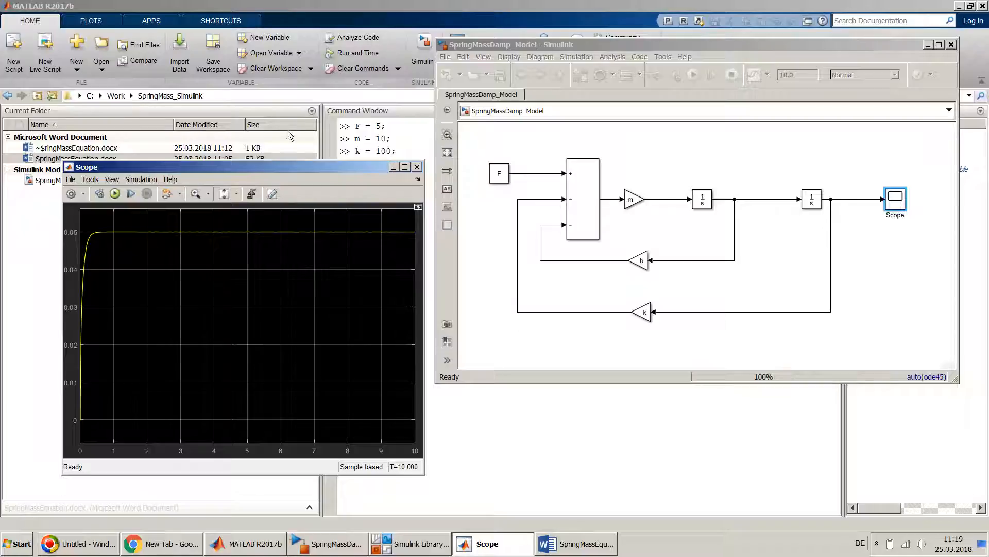
pyautogui.moveTo(307, 166); pyautogui.dragTo(287, 192)
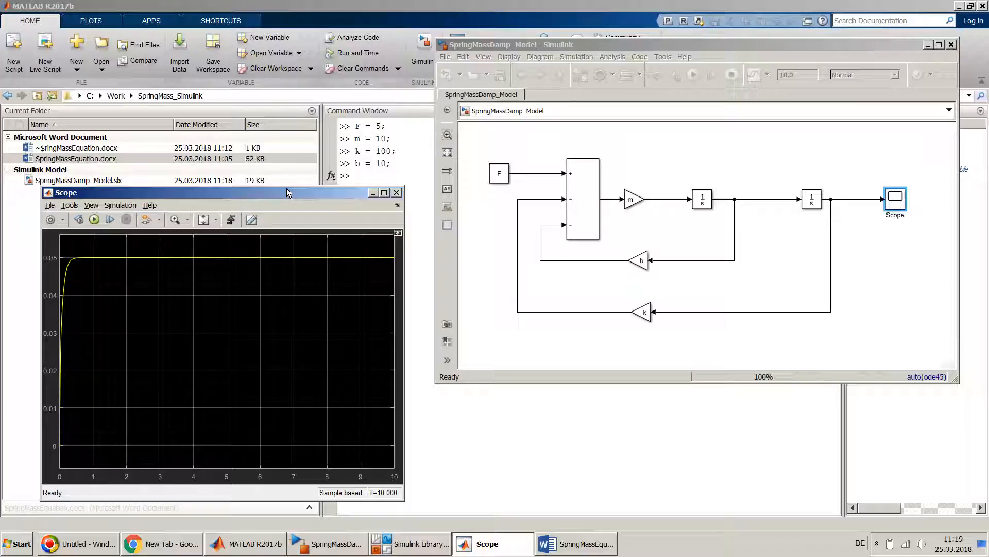
# Redefine the damping parameter as b = 5; in the MATLAB workspace and rerun the simulation from the model.
pyautogui.click(356, 176)
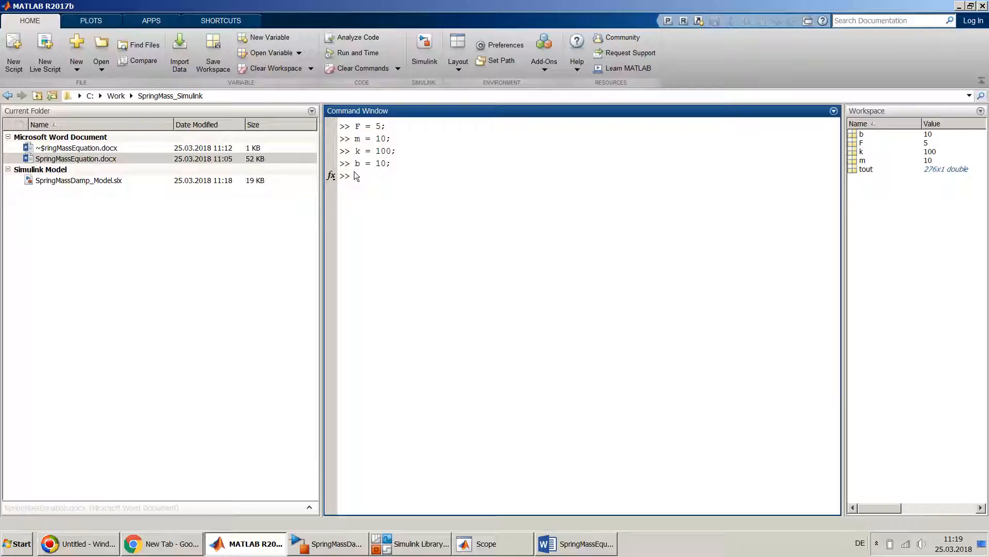
pyautogui.write('b = 5;')
pyautogui.press('Return')
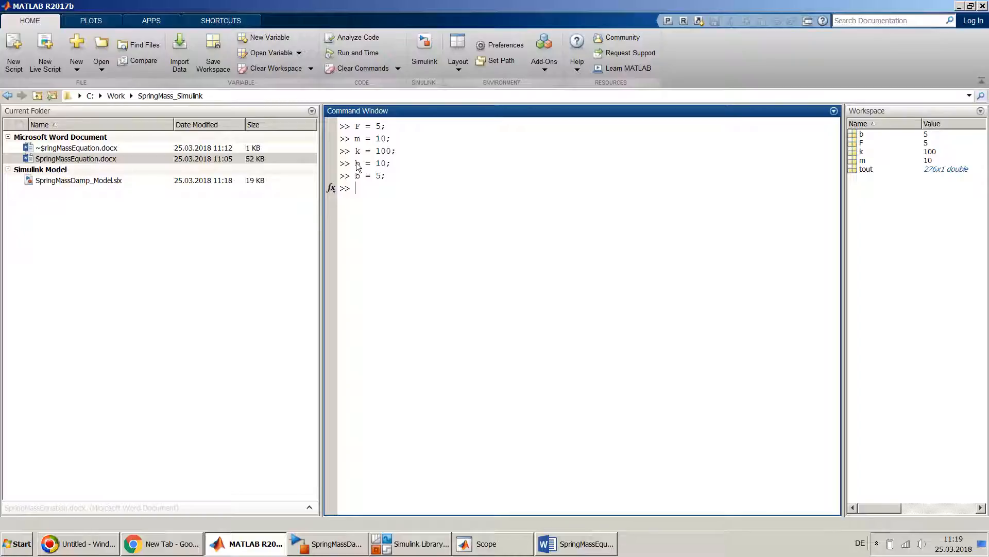
pyautogui.hotkey('alt', 'Tab')
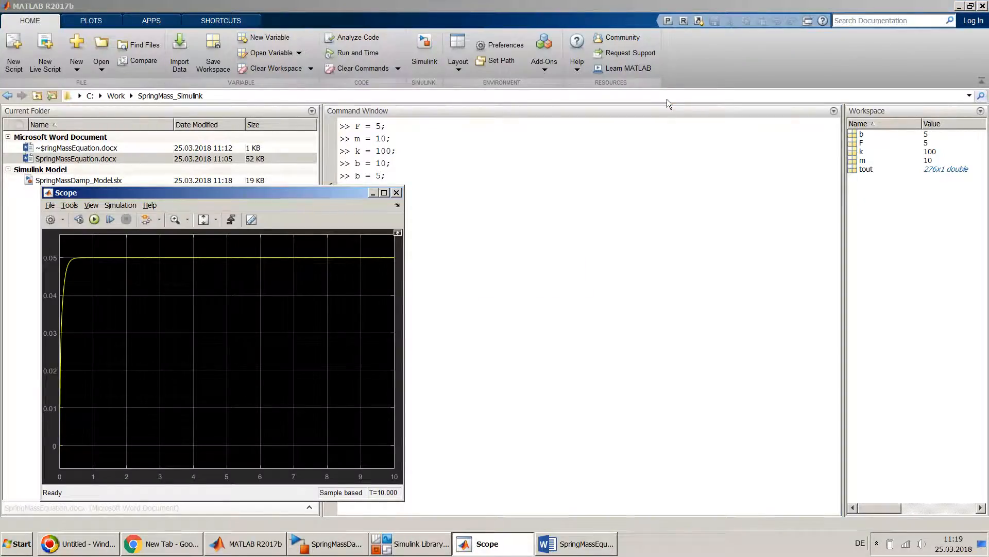
pyautogui.hotkey('alt', 'Tab')
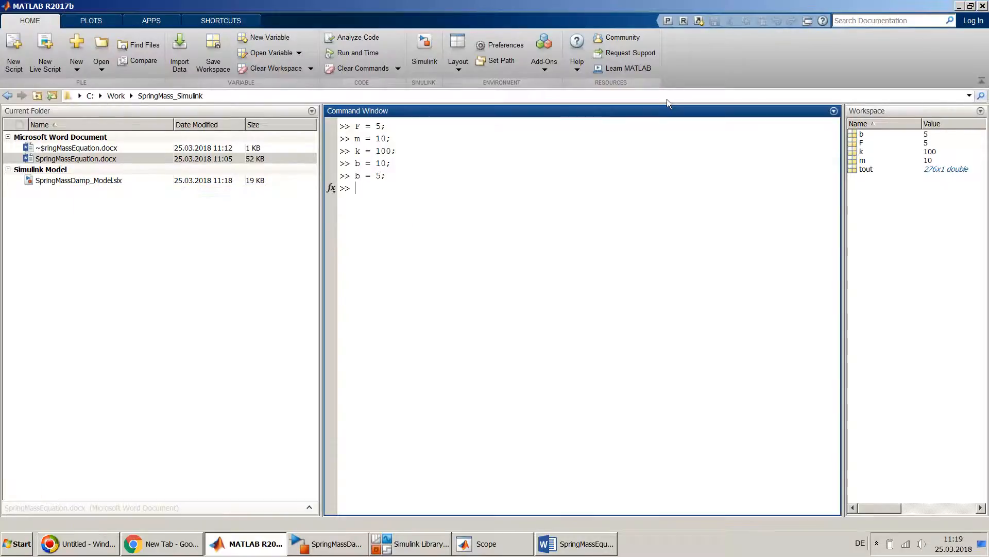
pyautogui.hotkey('alt', 'Tab')
pyautogui.hotkey('alt', 'Tab')
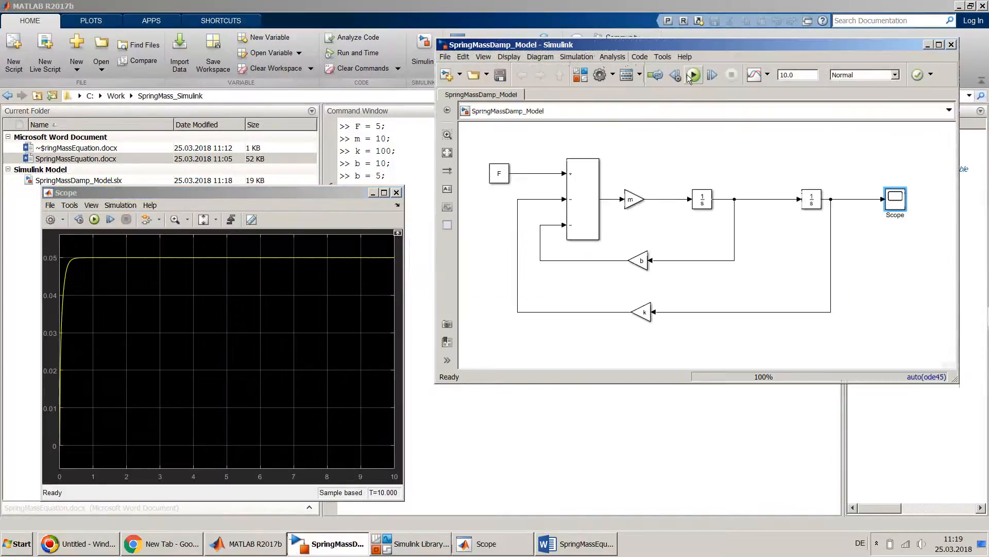
pyautogui.click(693, 76)
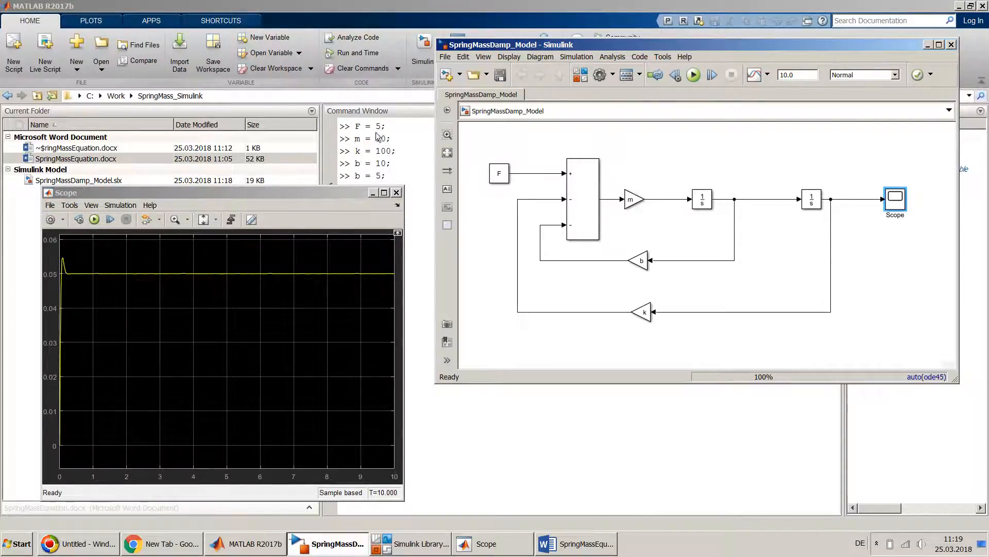
# Set the force Constant block's value to 10, save the model and rerun the simulation.
pyautogui.doubleClick(499, 173)
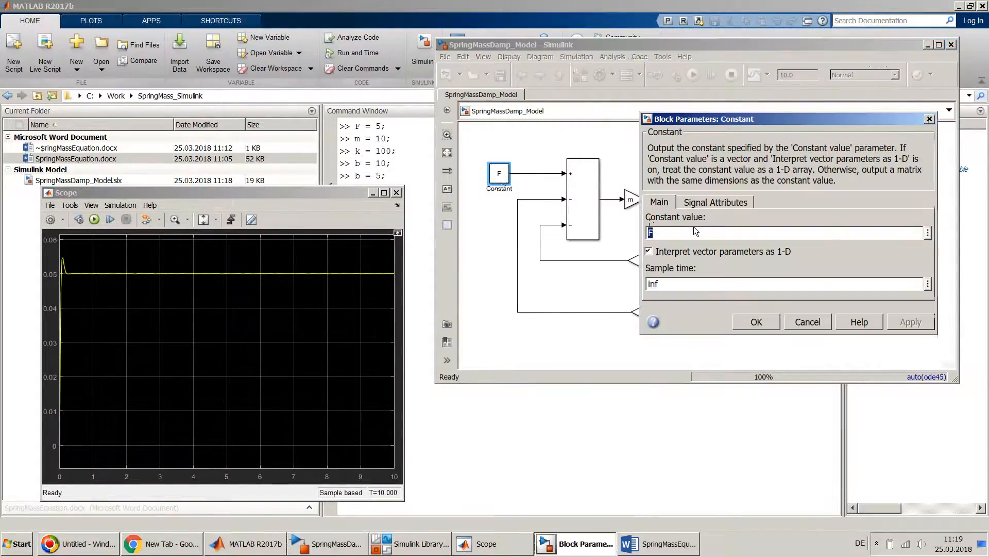
pyautogui.write('10')
pyautogui.press('Return')
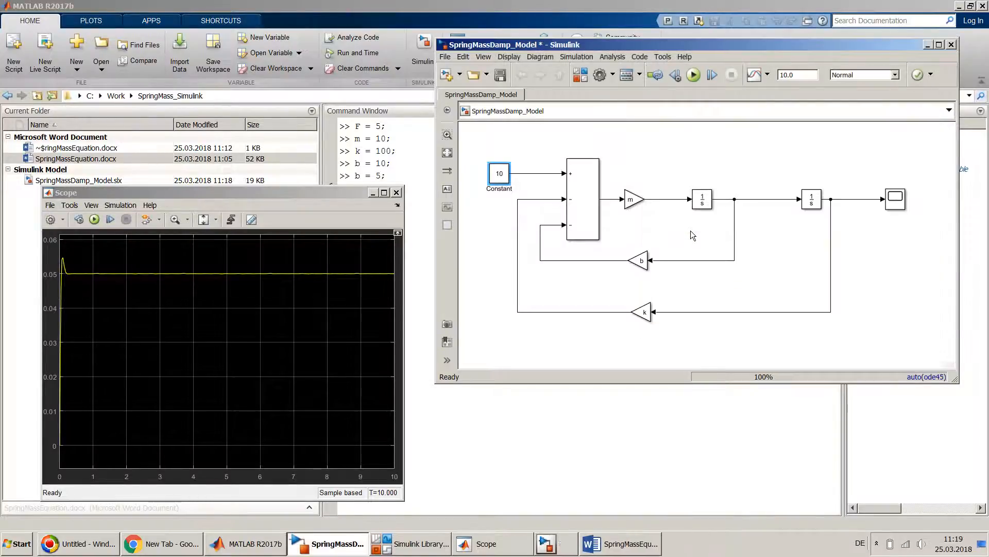
pyautogui.click(500, 75)
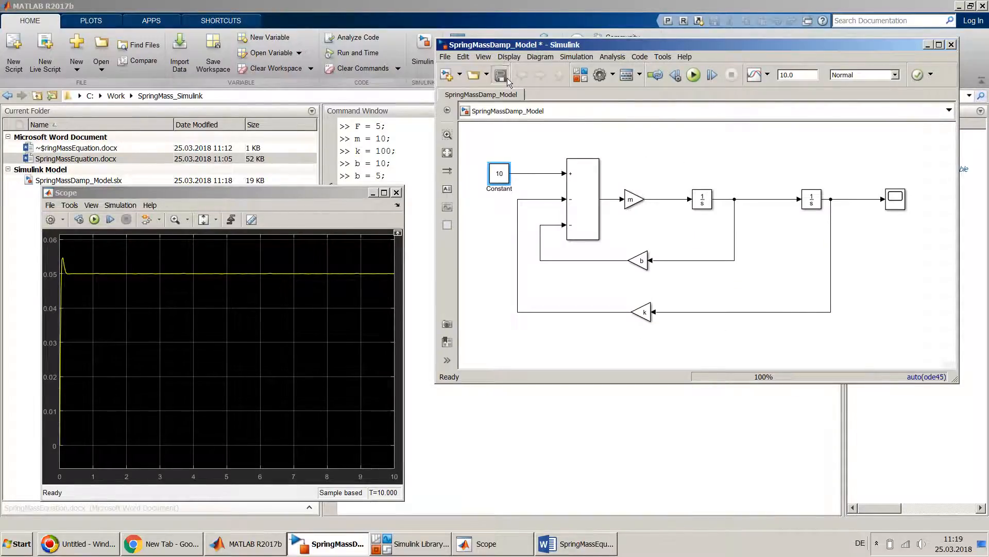
pyautogui.click(694, 75)
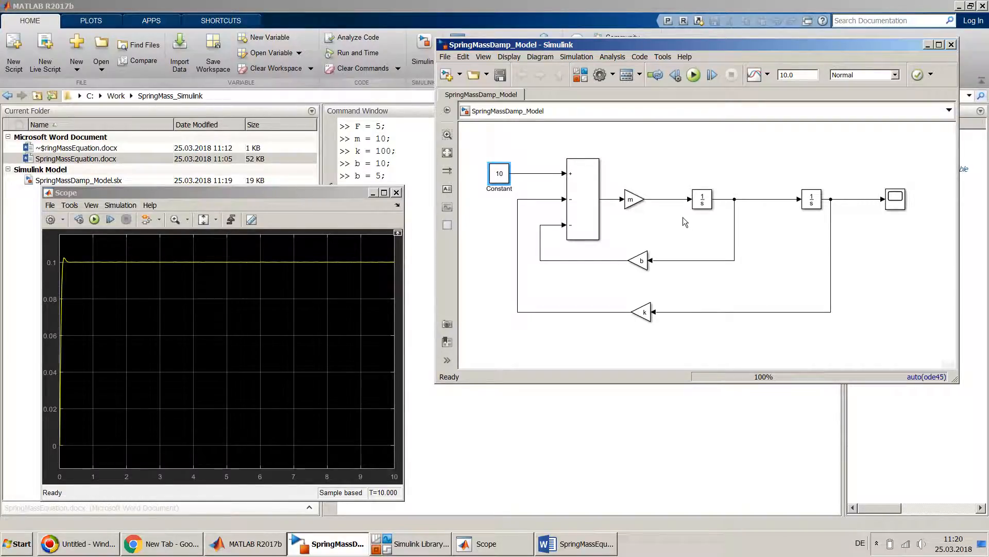
# Set the gain of the k feedback block to 50, save the model and rerun the simulation.
pyautogui.click(648, 319)
pyautogui.doubleClick(645, 315)
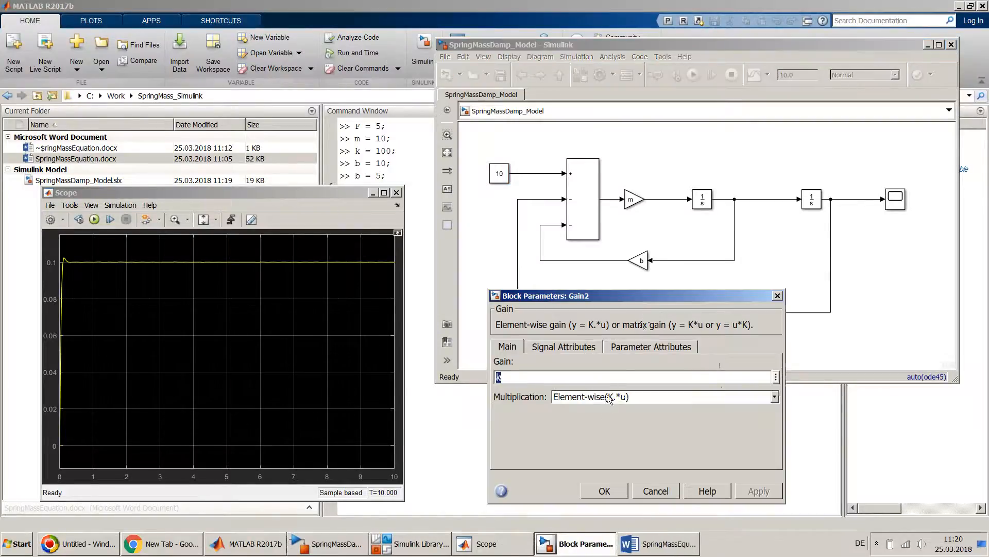
pyautogui.write('50')
pyautogui.press('Return')
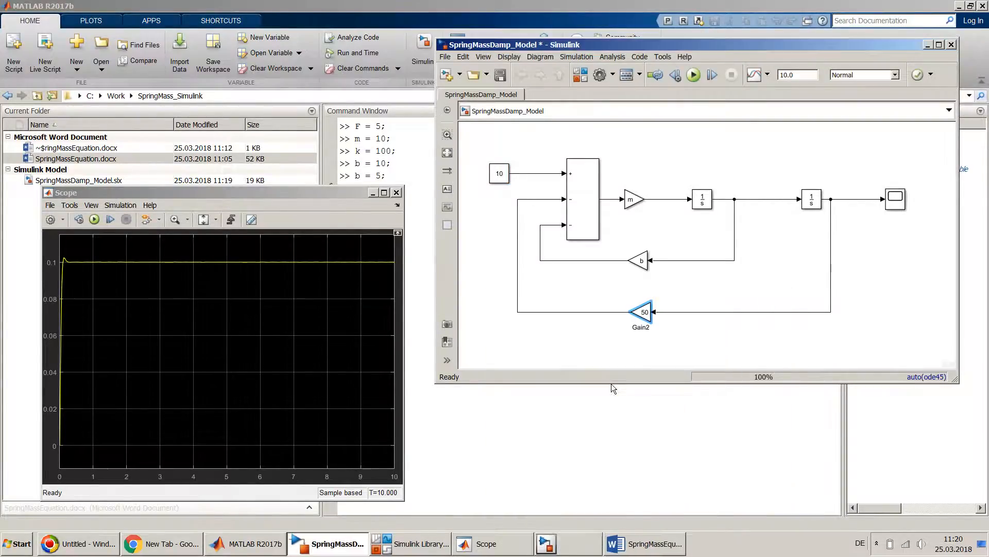
pyautogui.click(500, 74)
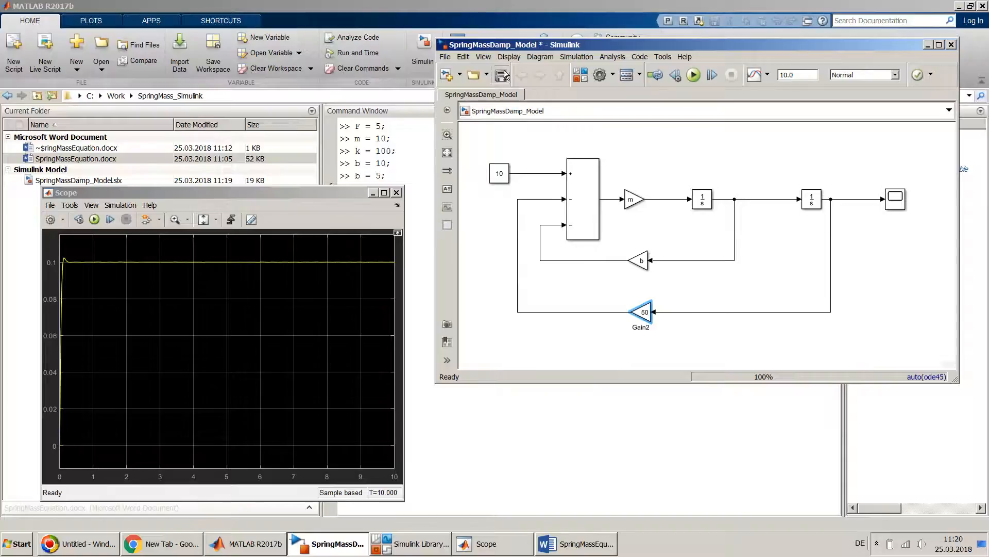
pyautogui.click(695, 76)
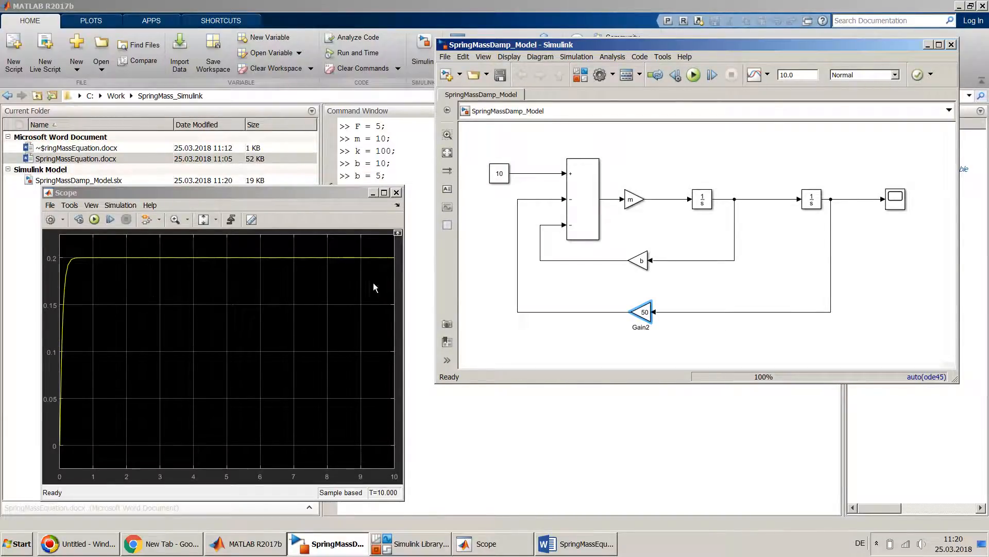
# Review the first Integrator's initial condition in its block parameters.
pyautogui.click(641, 260)
pyautogui.click(636, 201)
pyautogui.doubleClick(704, 198)
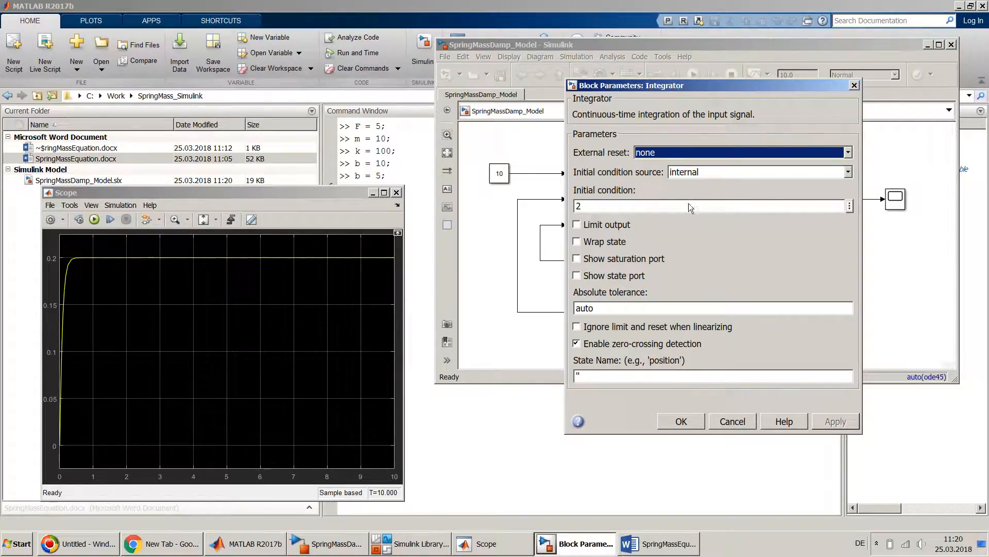
pyautogui.doubleClick(688, 205)
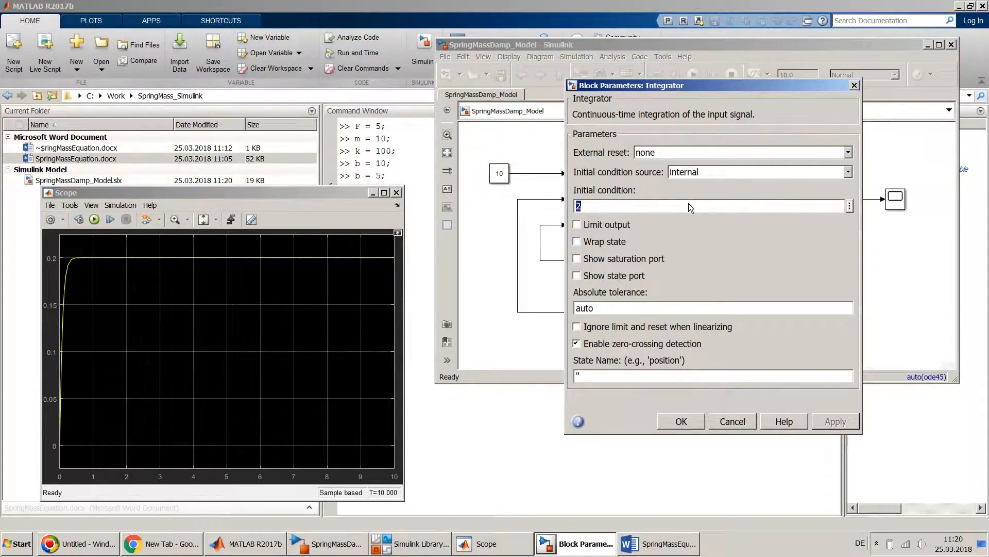
pyautogui.press('Return')
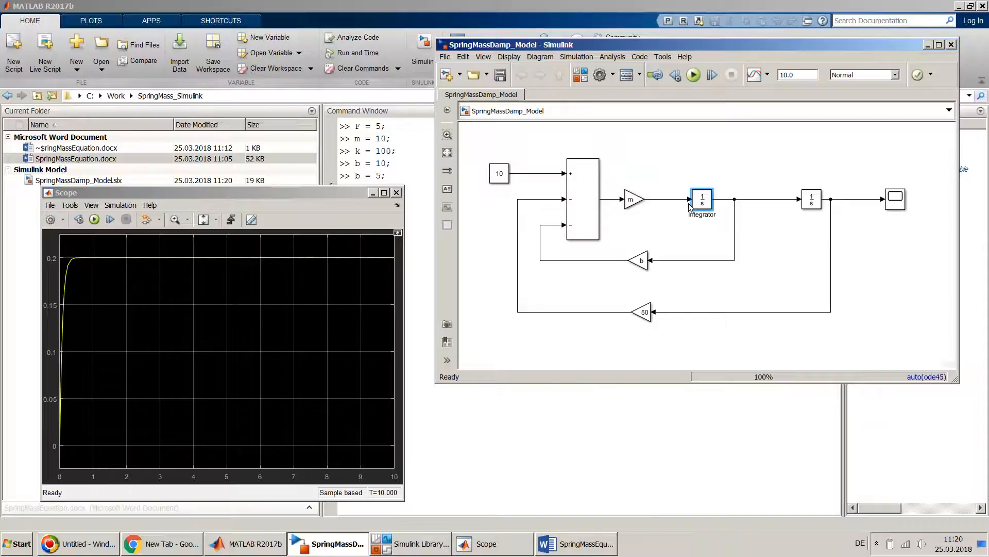
# Set the gain of the b feedback block to 2 and rerun the simulation.
pyautogui.click(651, 168)
pyautogui.click(645, 310)
pyautogui.doubleClick(645, 310)
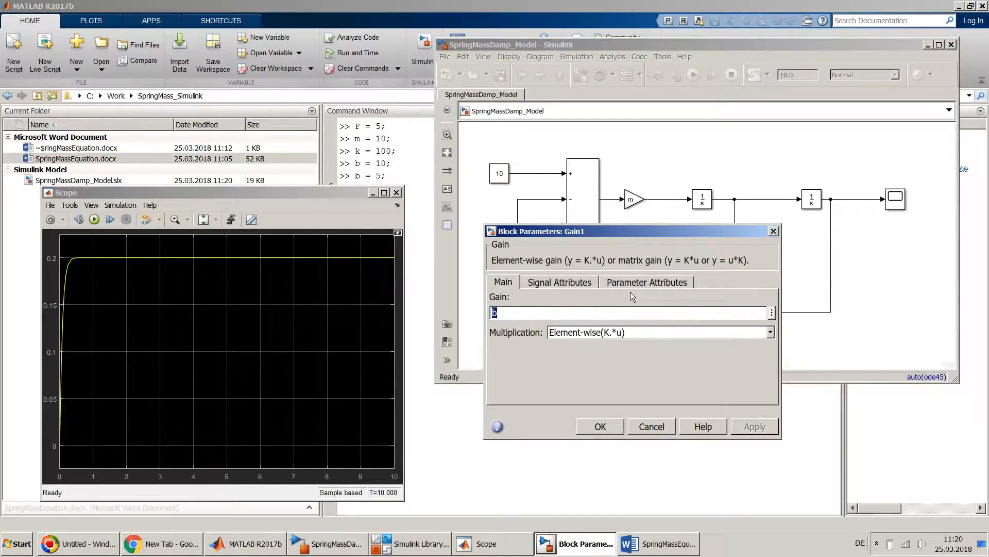
pyautogui.write('2')
pyautogui.press('Return')
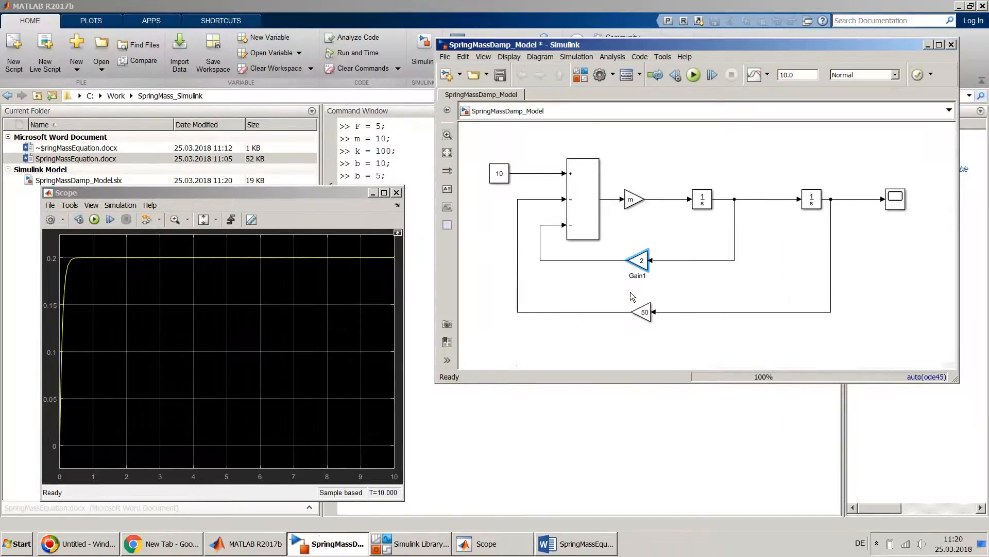
pyautogui.click(692, 79)
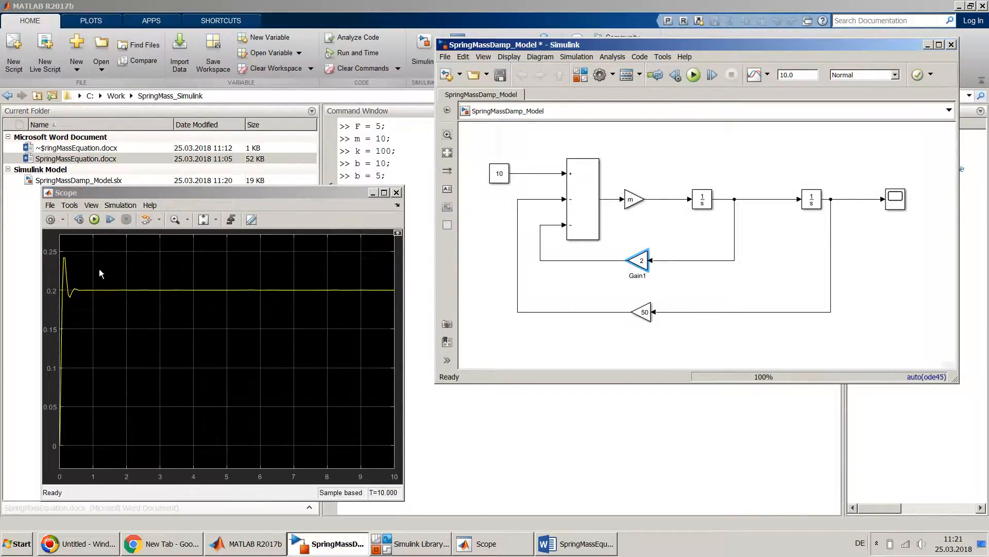
# Set the gain of the k feedback block to 20 and rerun the simulation.
pyautogui.click(647, 316)
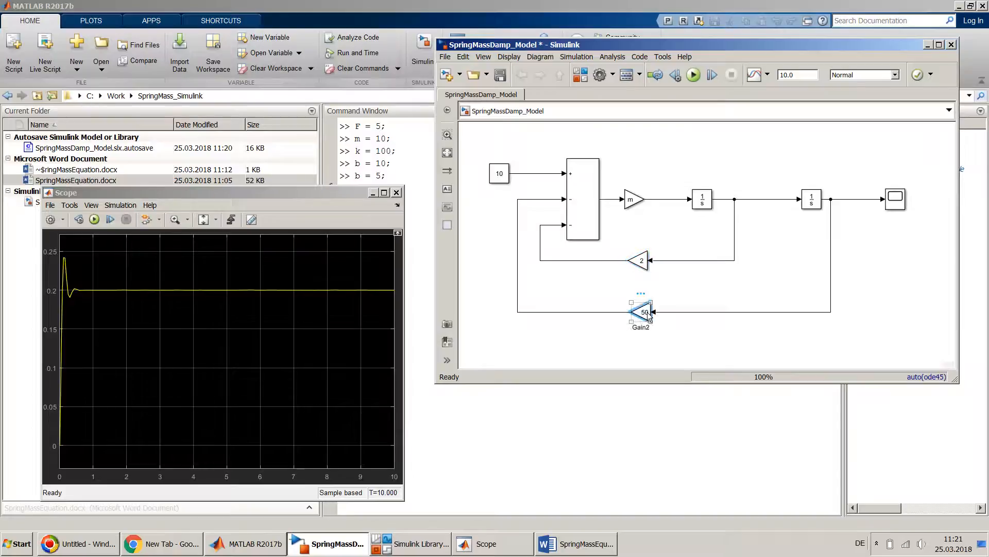
pyautogui.doubleClick(647, 312)
pyautogui.write('20')
pyautogui.press('Return')
pyautogui.click(697, 76)
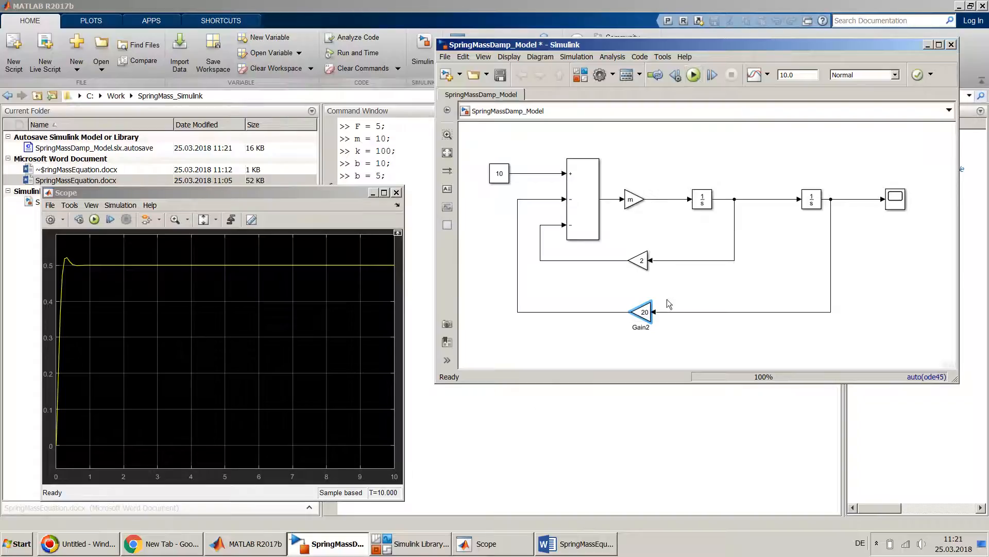
# Set the gain of the b feedback block to 0.2 and rerun the simulation.
pyautogui.doubleClick(643, 261)
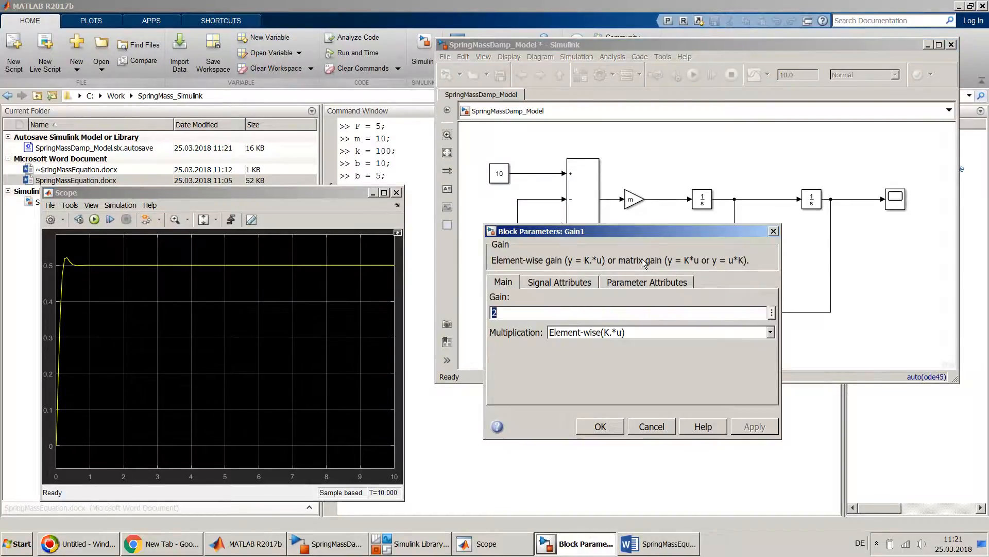
pyautogui.write('0,')
pyautogui.press('BackSpace')
pyautogui.write('.2')
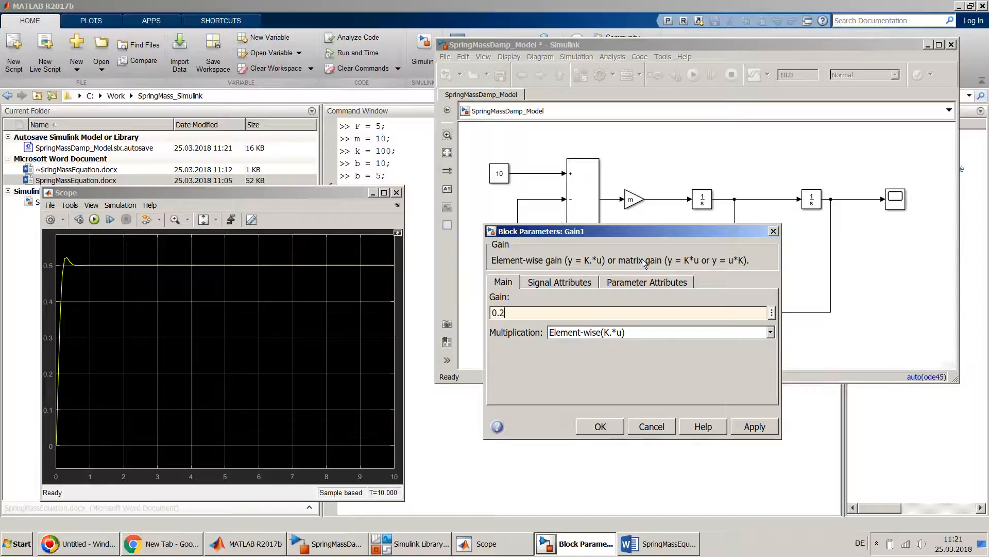
pyautogui.press('Return')
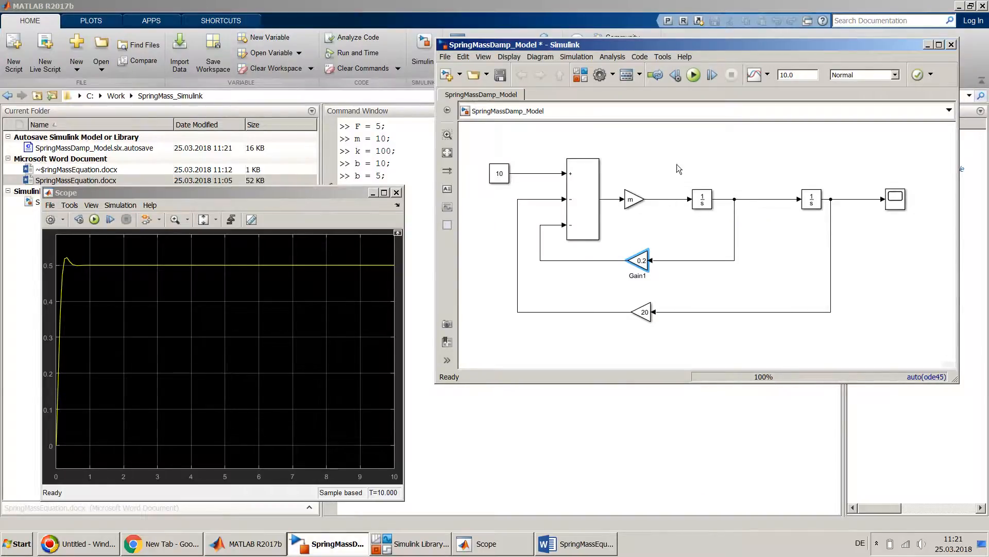
pyautogui.click(694, 75)
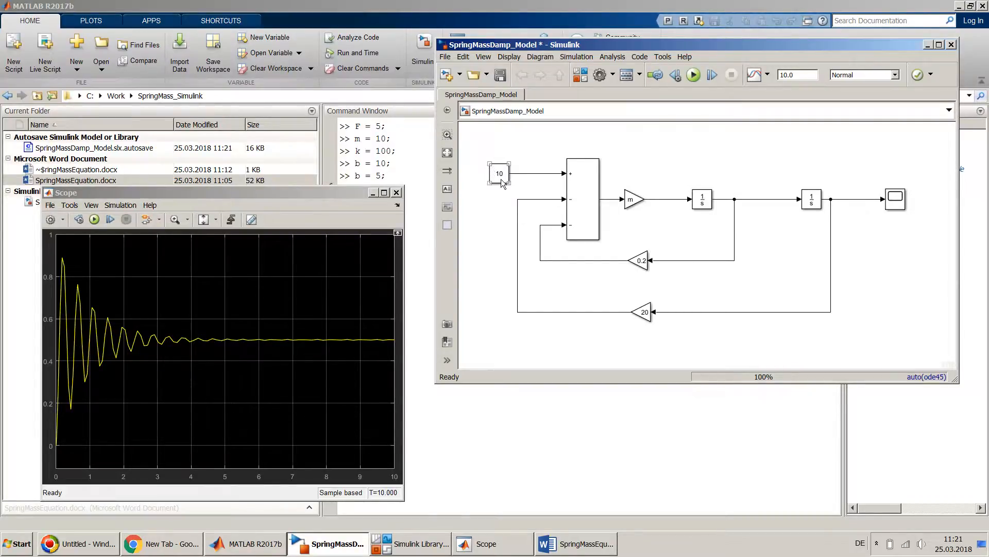
# Check the force term in the Word equation document, set the force Constant block's value to 0, save the model and rerun the simulation.
pyautogui.click(577, 543)
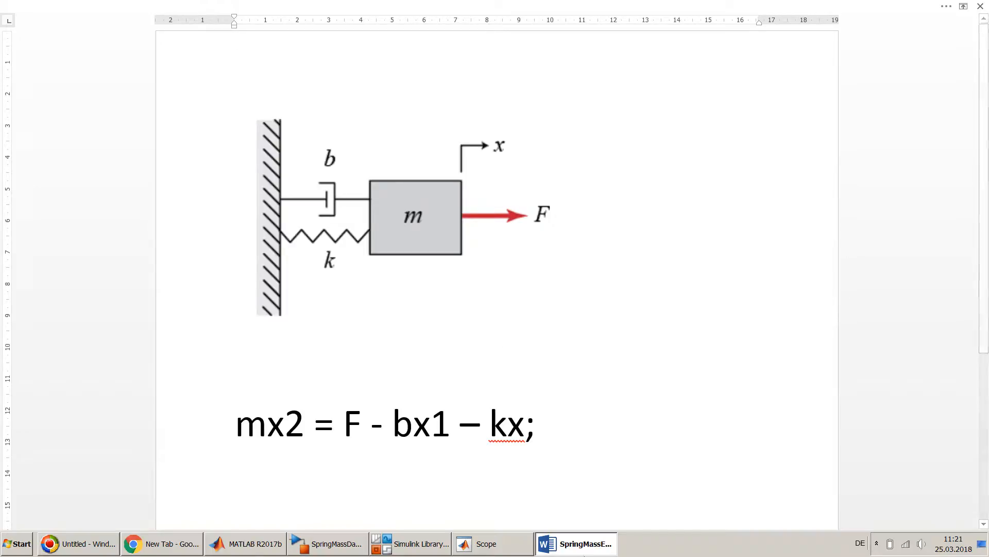
pyautogui.click(582, 546)
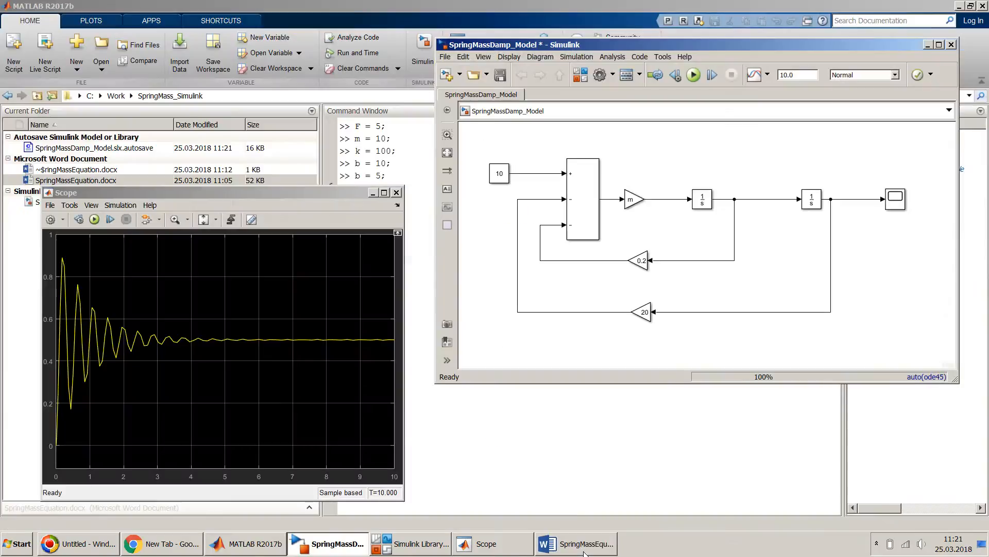
pyautogui.doubleClick(500, 174)
pyautogui.write('0')
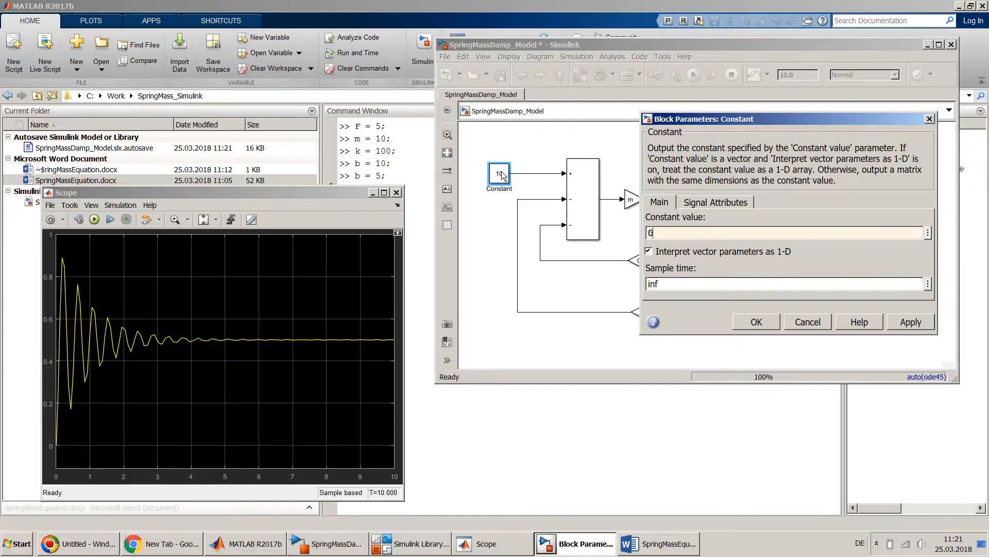
pyautogui.press('Return')
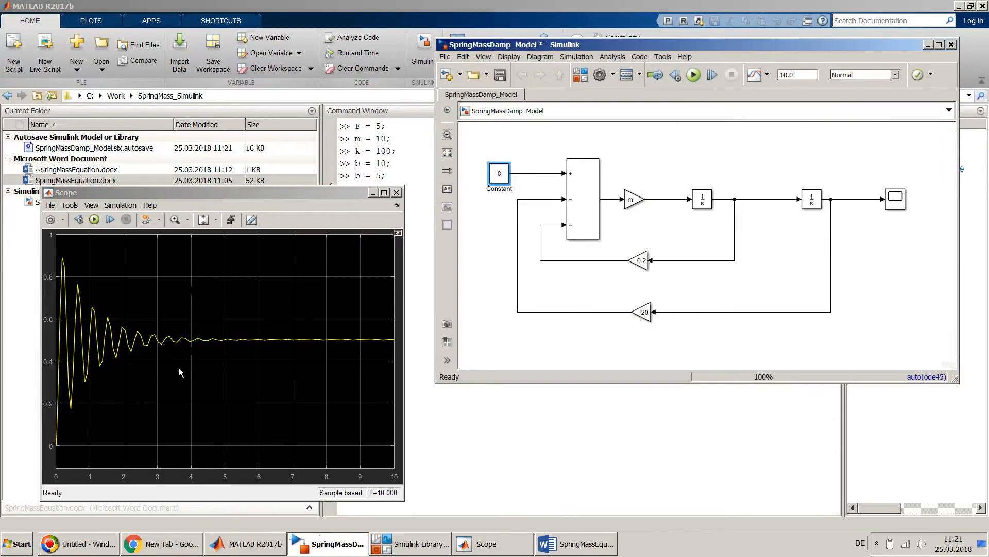
pyautogui.click(488, 223)
pyautogui.click(500, 76)
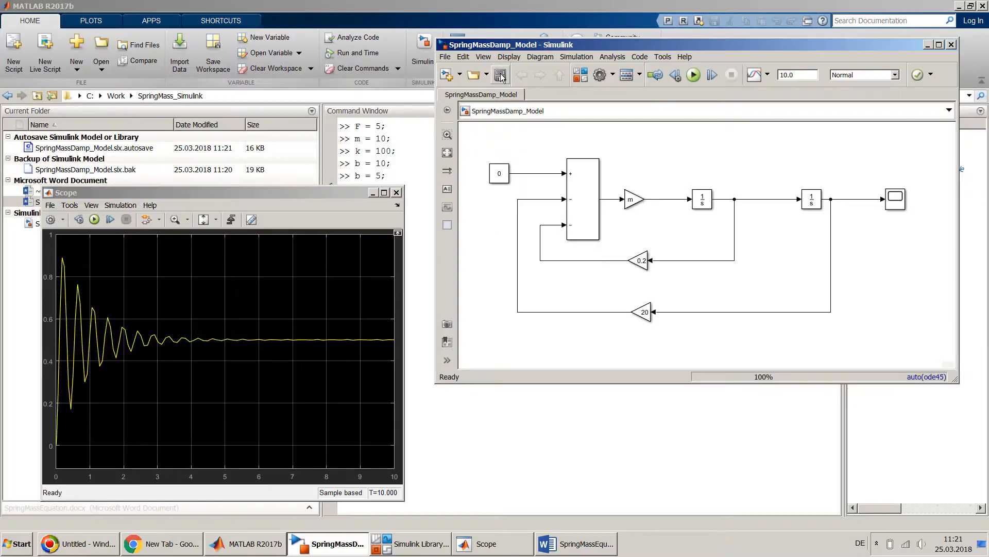
pyautogui.click(693, 81)
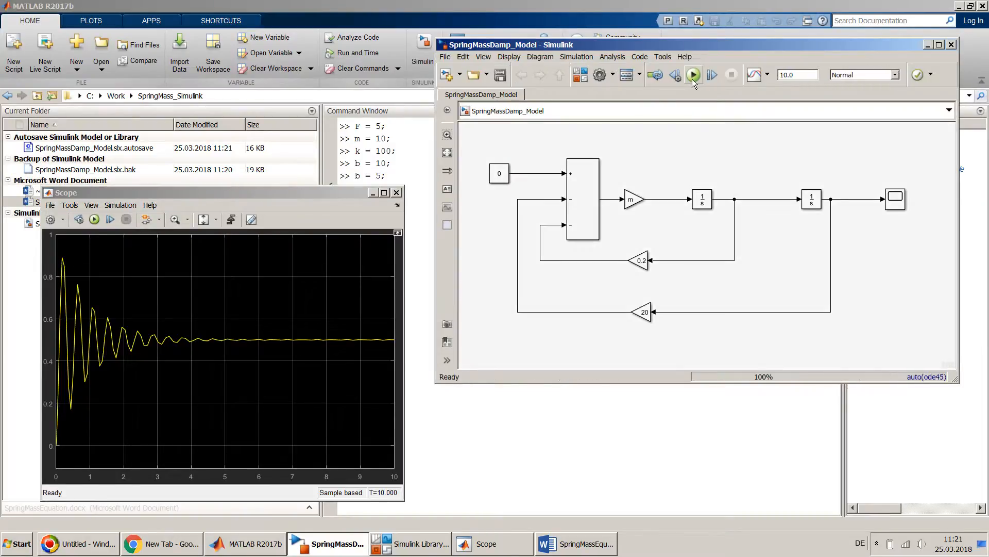